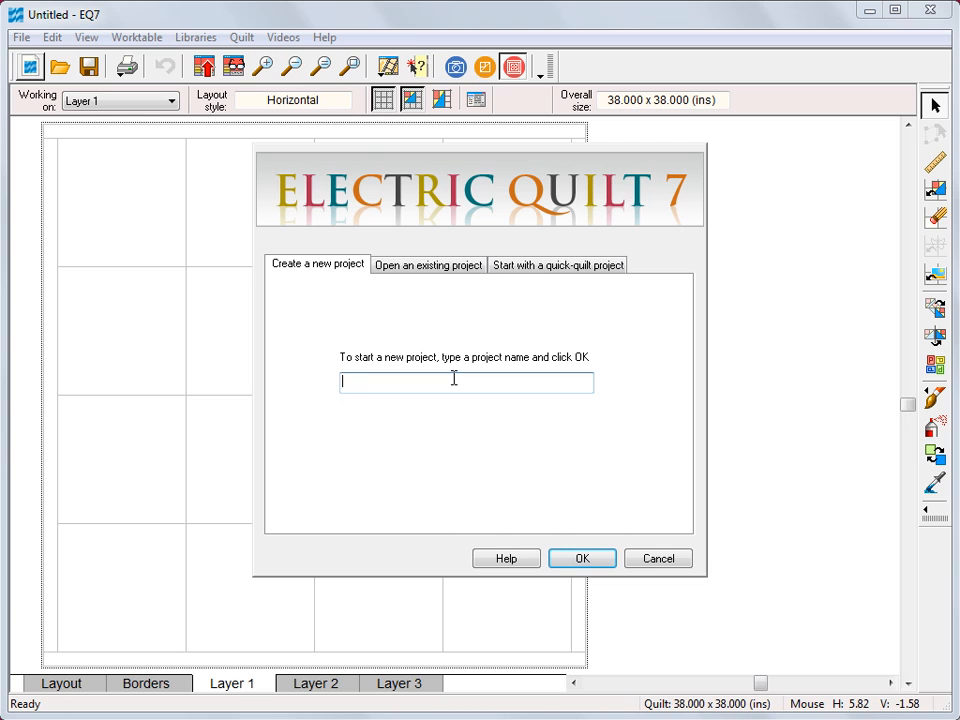
# Step: Create a new project named "EQ7 Summer Drawing Sew Along"
pyautogui.write('EQ7 Summer Drawing Sew Along')
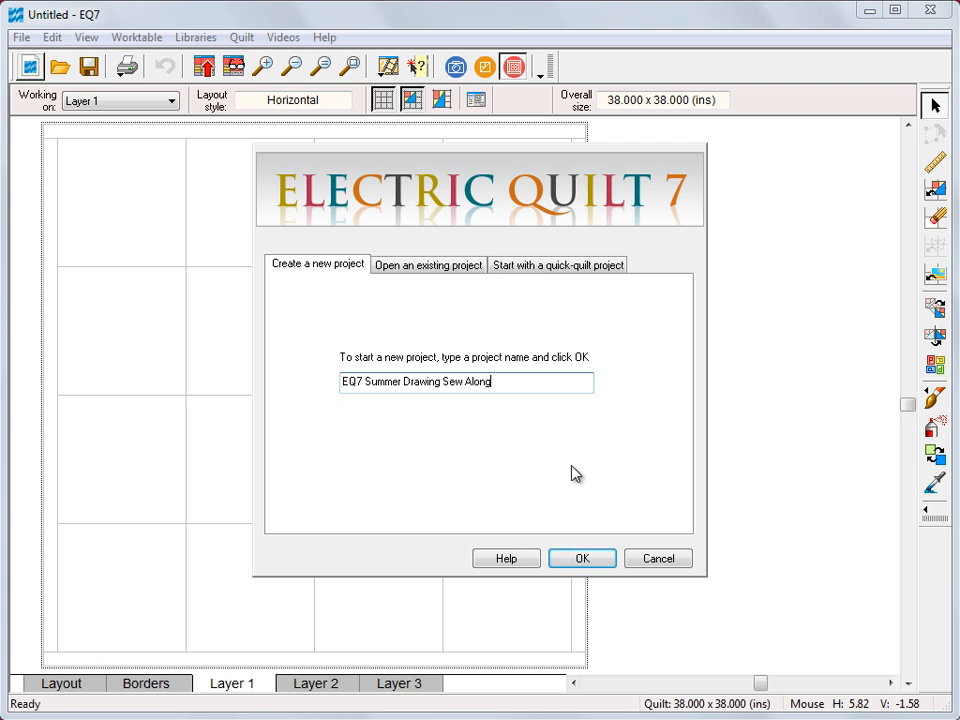
pyautogui.click(582, 559)
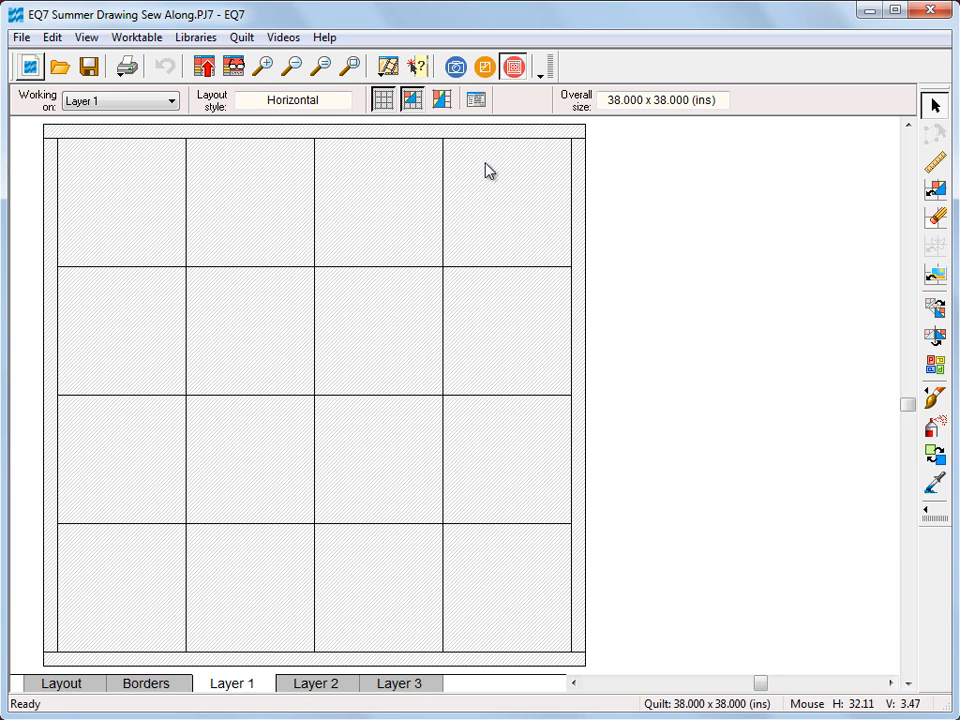
# Step: Switch to the block worktable, start a new EasyDraw block, and check that the Precision Bar is enabled
pyautogui.click(484, 67)
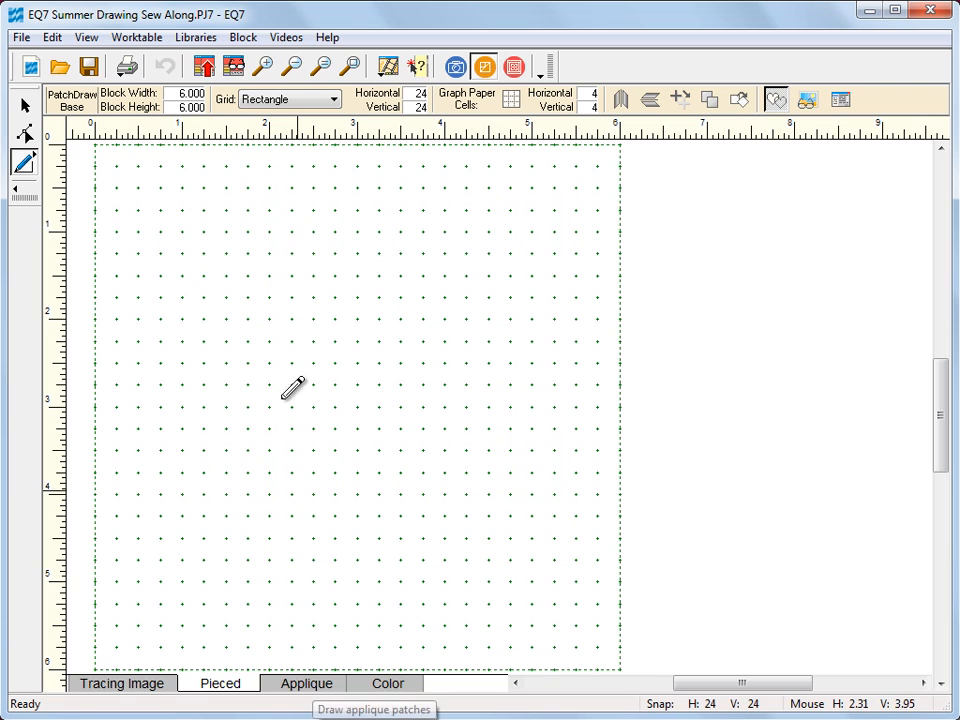
pyautogui.click(245, 38)
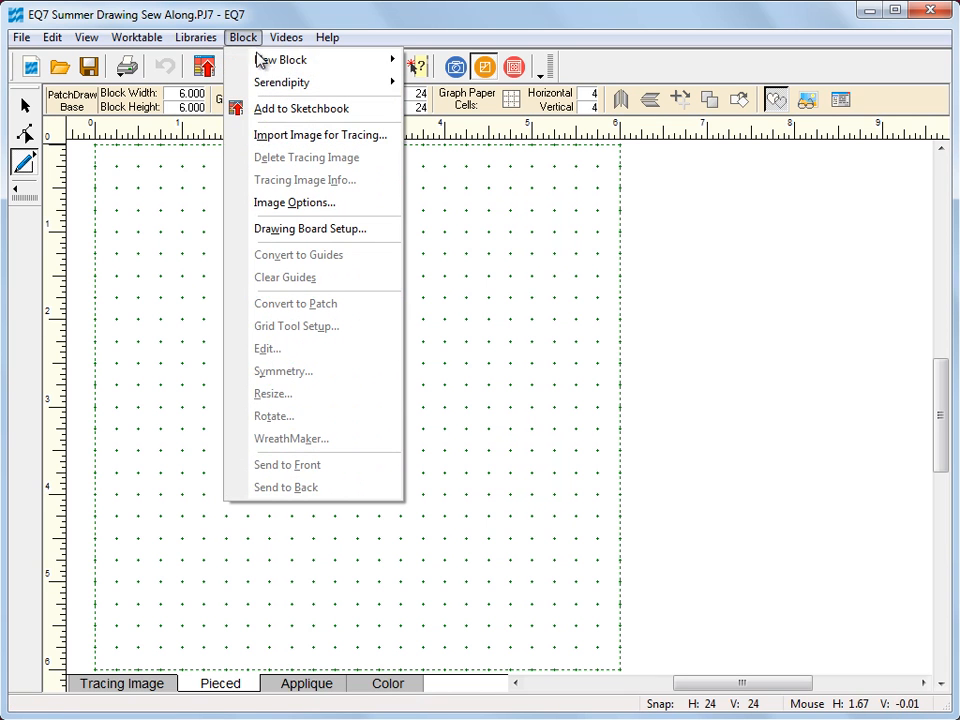
pyautogui.moveTo(389, 61)
pyautogui.click(470, 61)
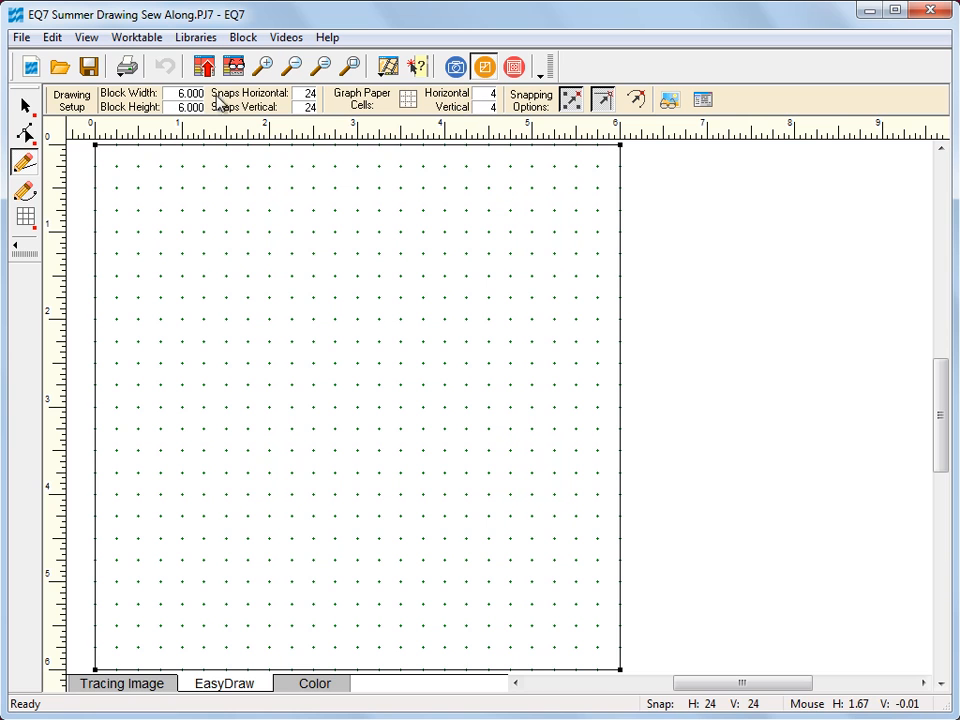
pyautogui.click(86, 38)
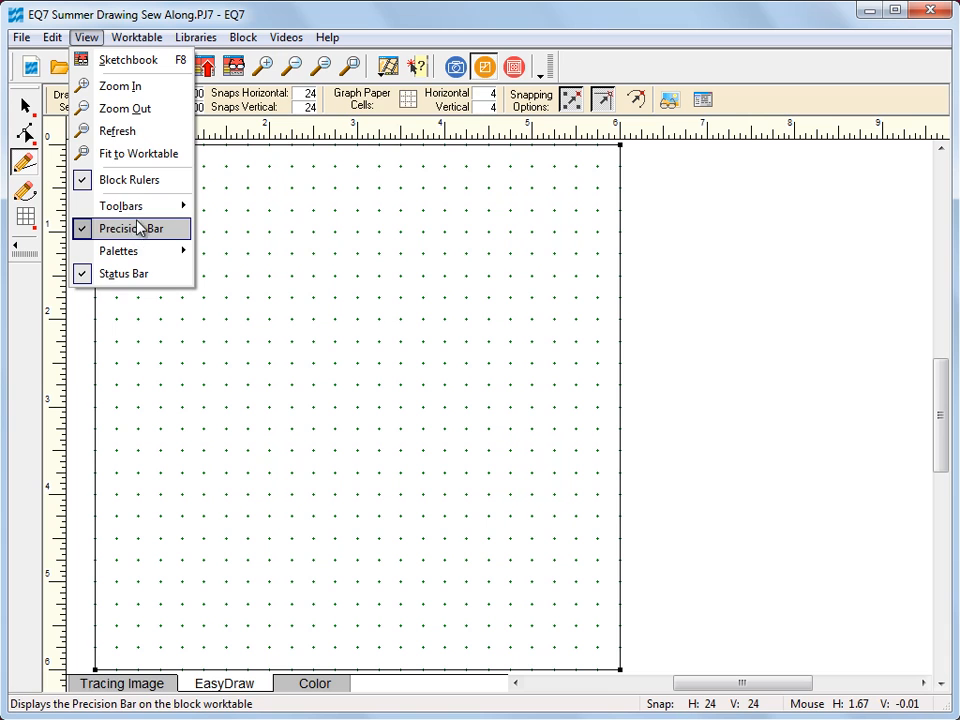
pyautogui.click(294, 27)
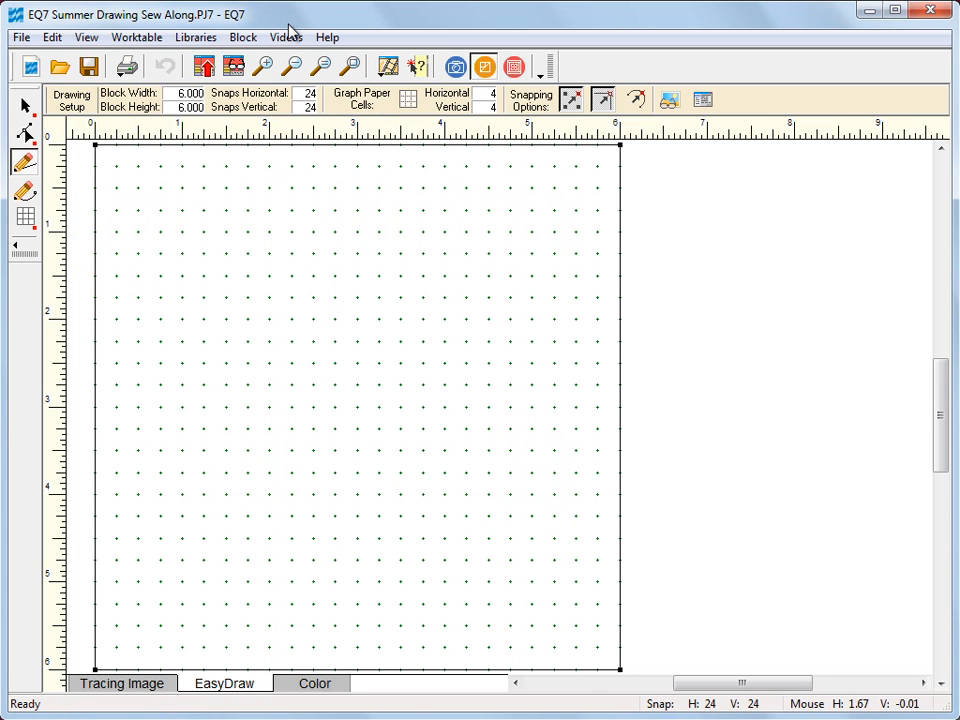
# Step: Set the block width and height to 12 inches and the horizontal and vertical snaps to 48
pyautogui.doubleClick(188, 93)
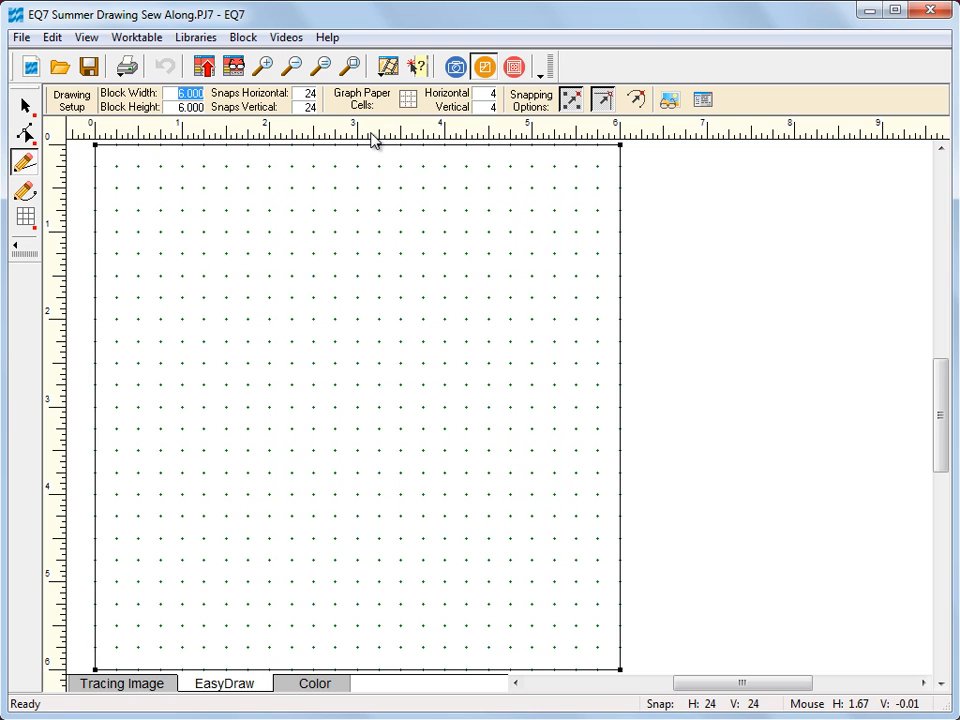
pyautogui.write('12')
pyautogui.press('Tab')
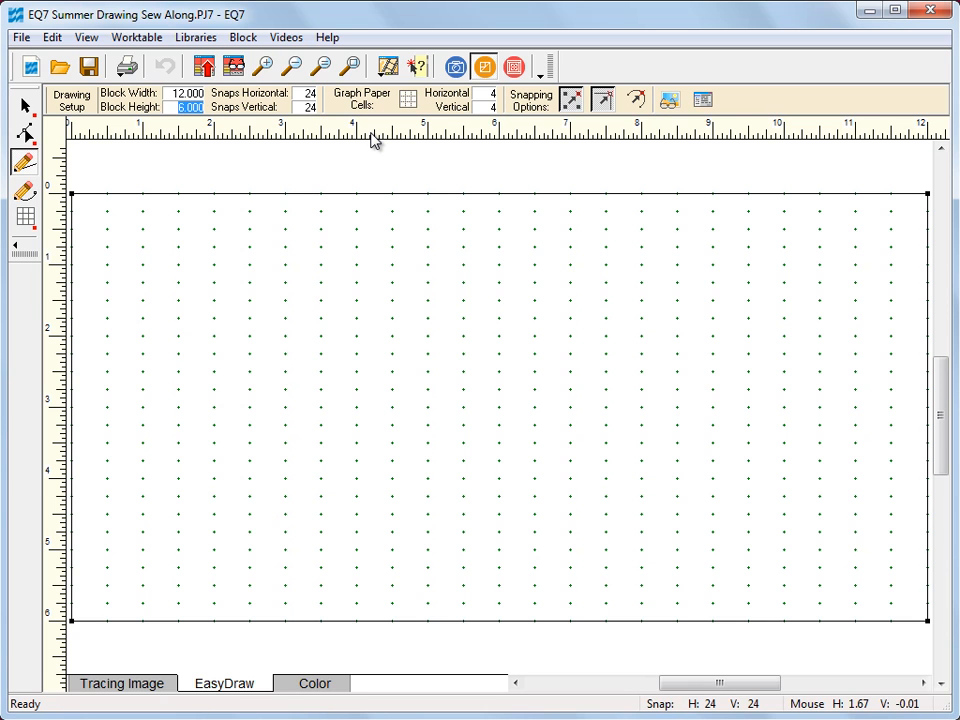
pyautogui.write('12')
pyautogui.press('Tab')
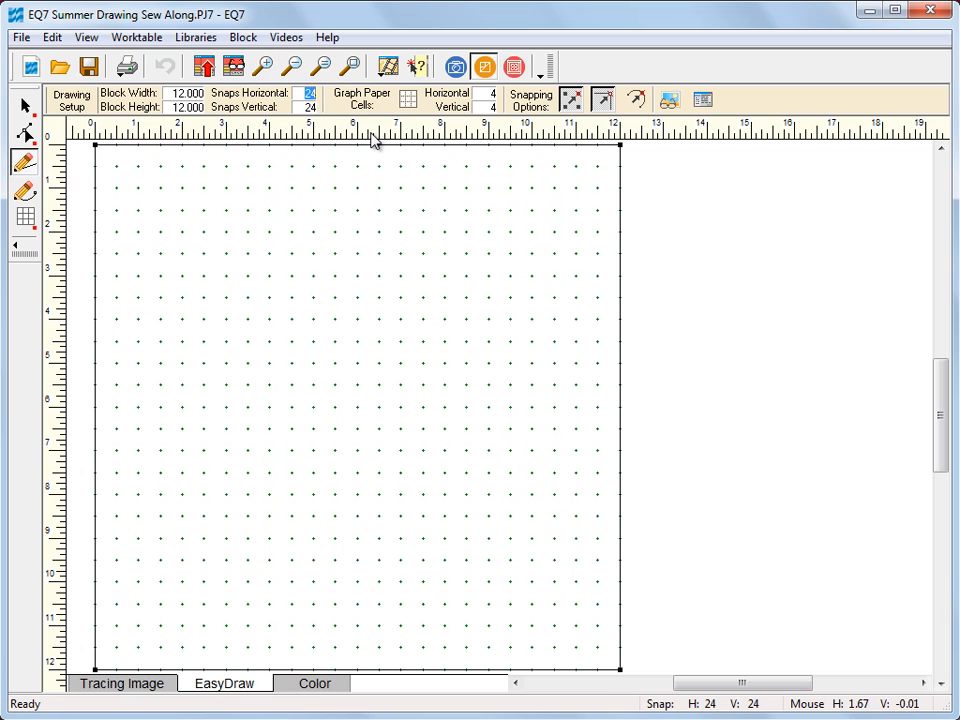
pyautogui.write('48')
pyautogui.press('Tab')
pyautogui.write('48')
pyautogui.press('Tab')
# Step: Show the graph paper cells on the block and set them to 2 horizontally and 2 vertically
pyautogui.click(408, 100)
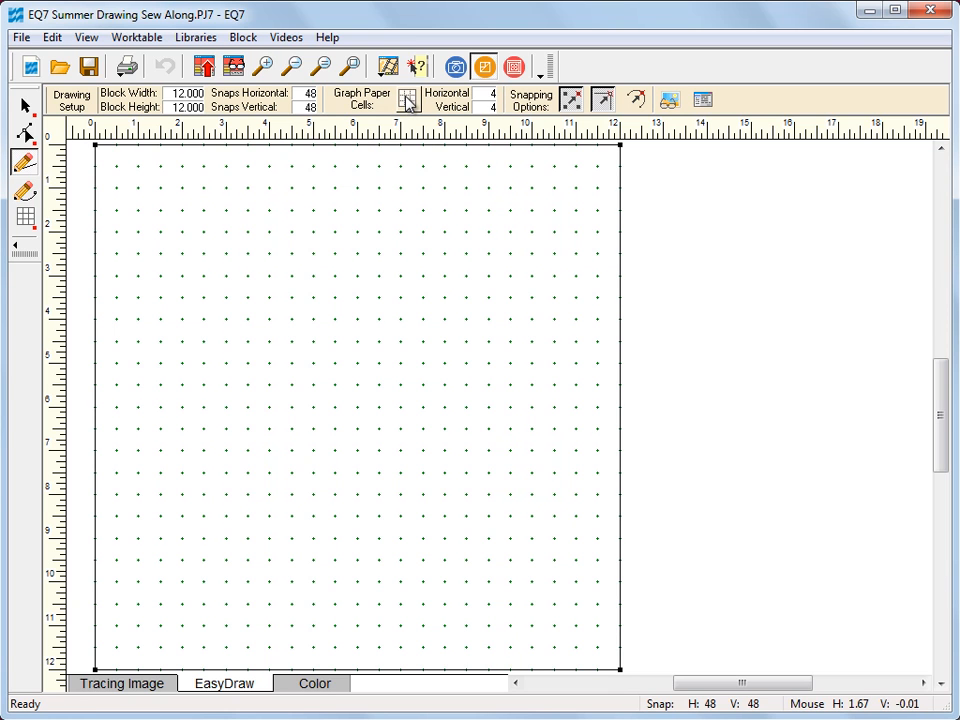
pyautogui.click(406, 99)
pyautogui.moveTo(485, 93); pyautogui.dragTo(498, 93)
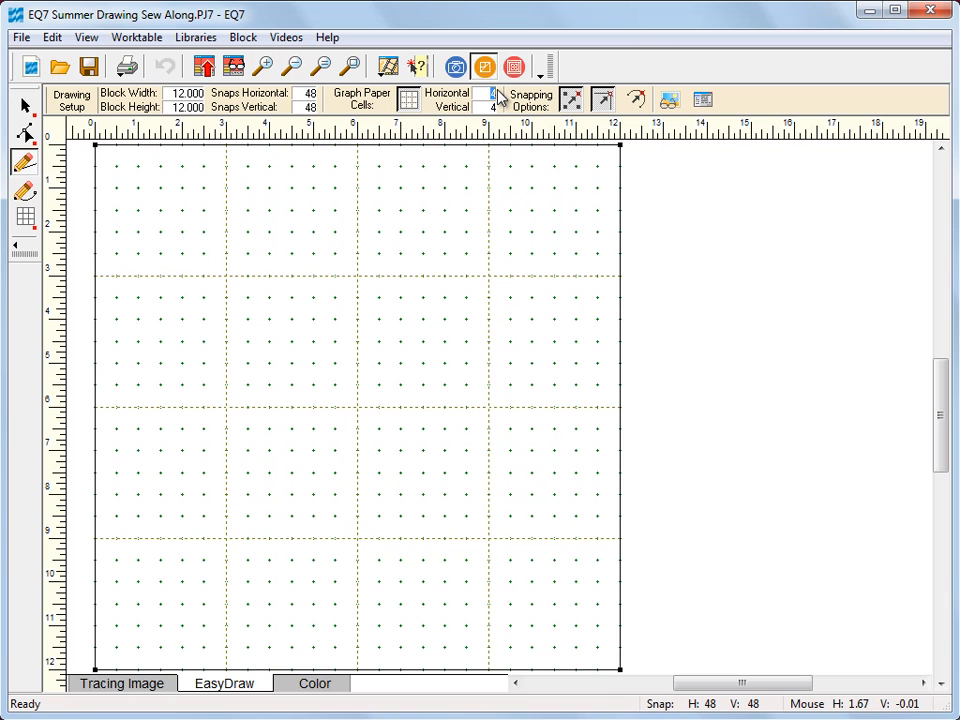
pyautogui.write('2')
pyautogui.press('Tab')
pyautogui.write('2')
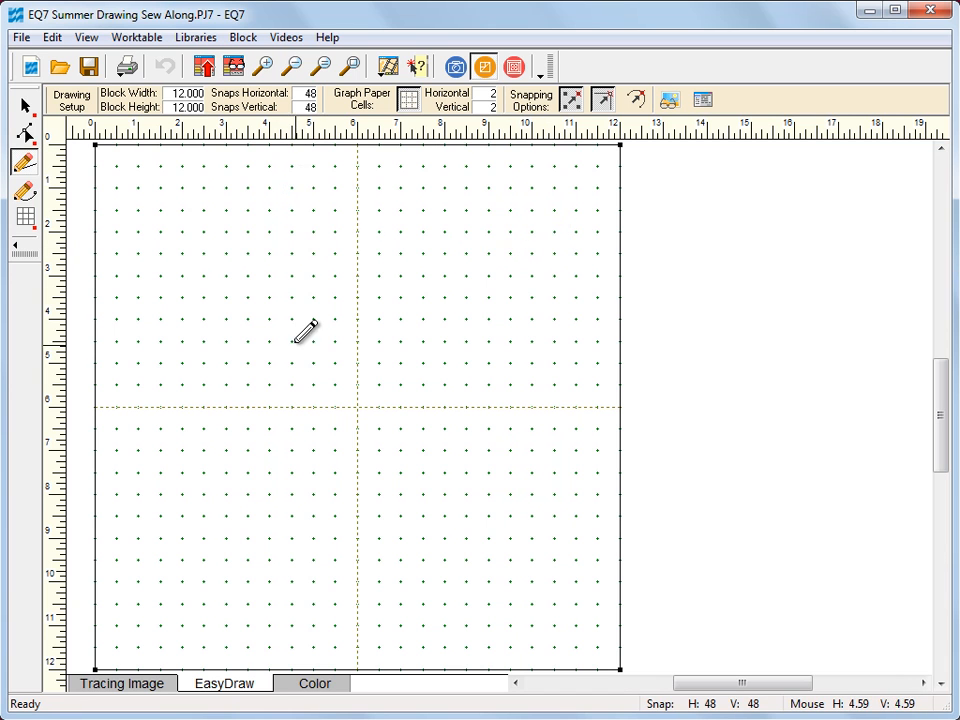
# Step: Draw two full-height vertical lines and two full-width horizontal lines across the block, at 4.5 and 7.5 inches in each direction
pyautogui.moveTo(297, 514)
pyautogui.mouseDown()
pyautogui.moveTo(291, 585)
pyautogui.moveTo(301, 644)
pyautogui.moveTo(292, 669)
pyautogui.mouseUp()
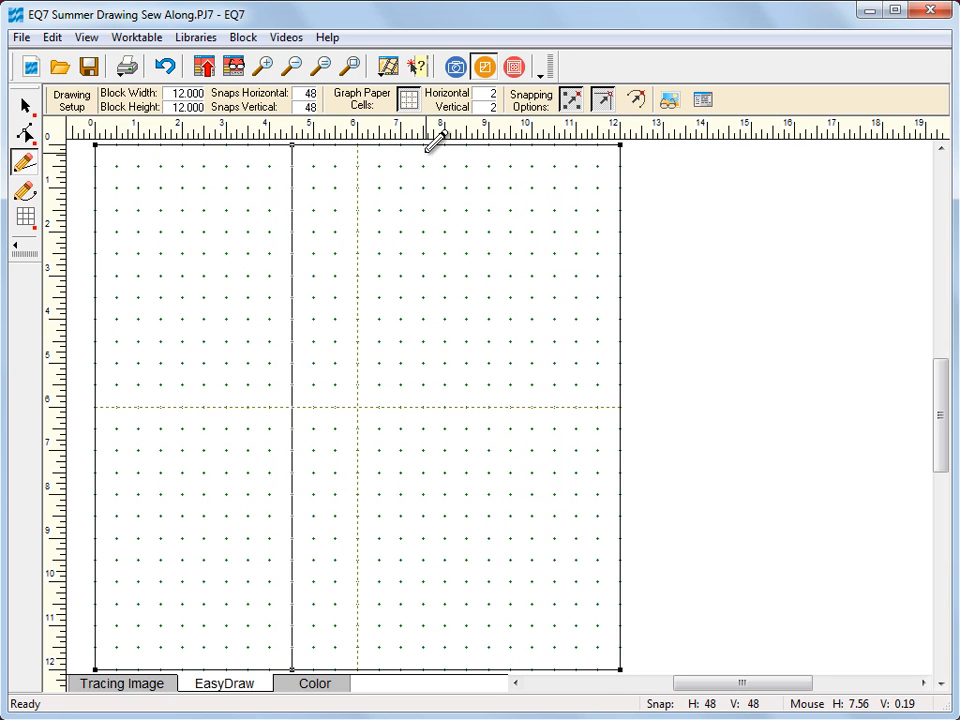
pyautogui.moveTo(417, 366)
pyautogui.mouseDown()
pyautogui.moveTo(431, 530)
pyautogui.moveTo(424, 668)
pyautogui.mouseUp()
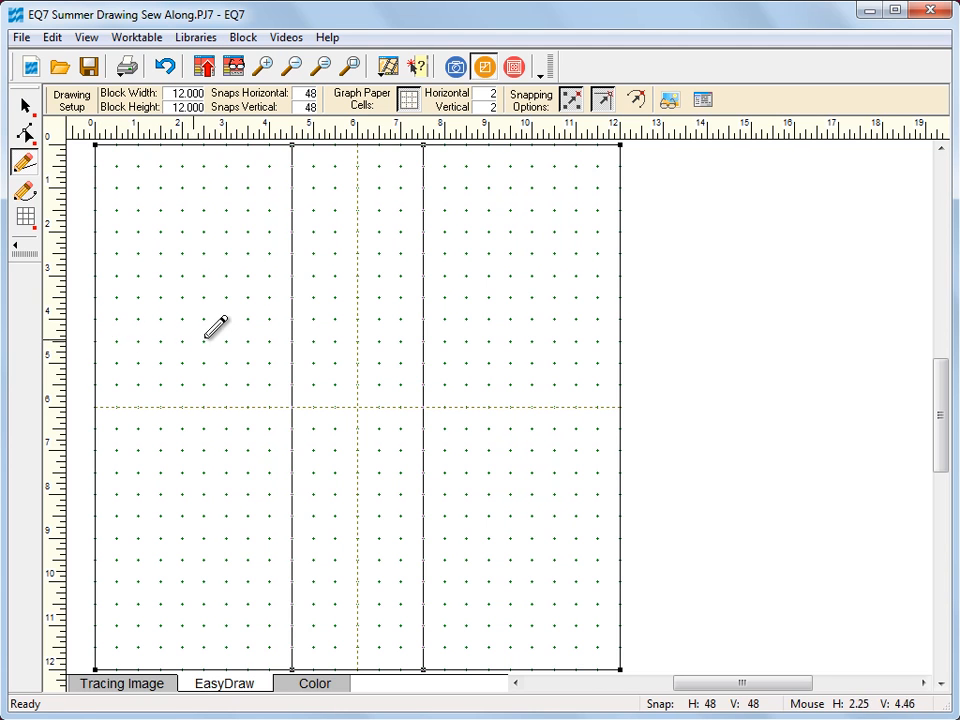
pyautogui.moveTo(584, 337); pyautogui.dragTo(620, 341)
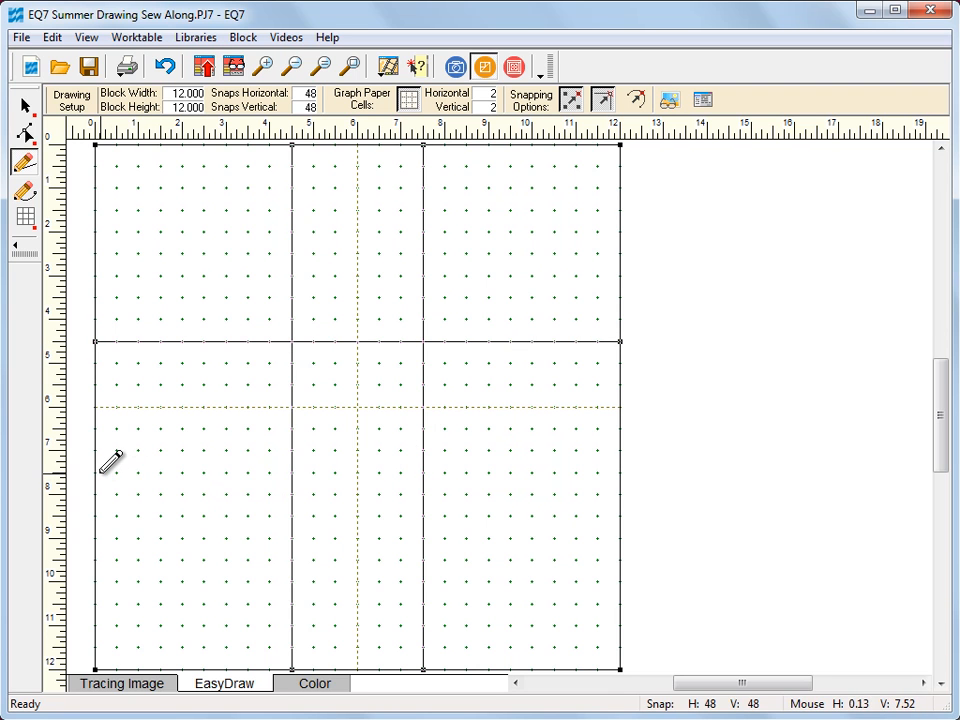
pyautogui.moveTo(218, 470); pyautogui.dragTo(620, 473)
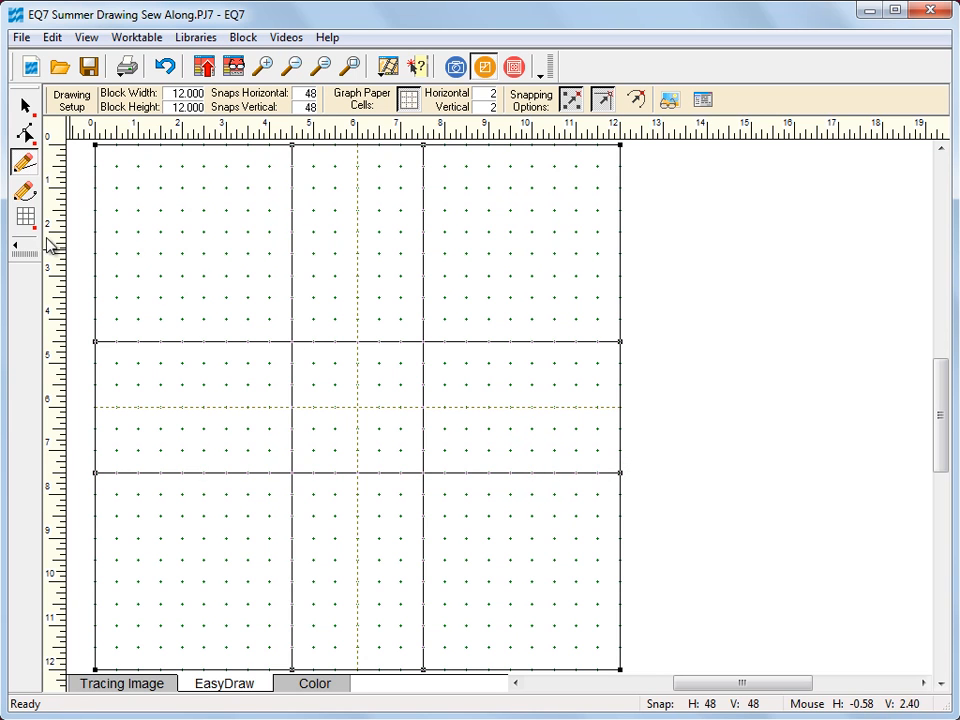
# Step: Draw a grid of 3 columns and 3 rows in each of the block's four corner squares
pyautogui.click(30, 226)
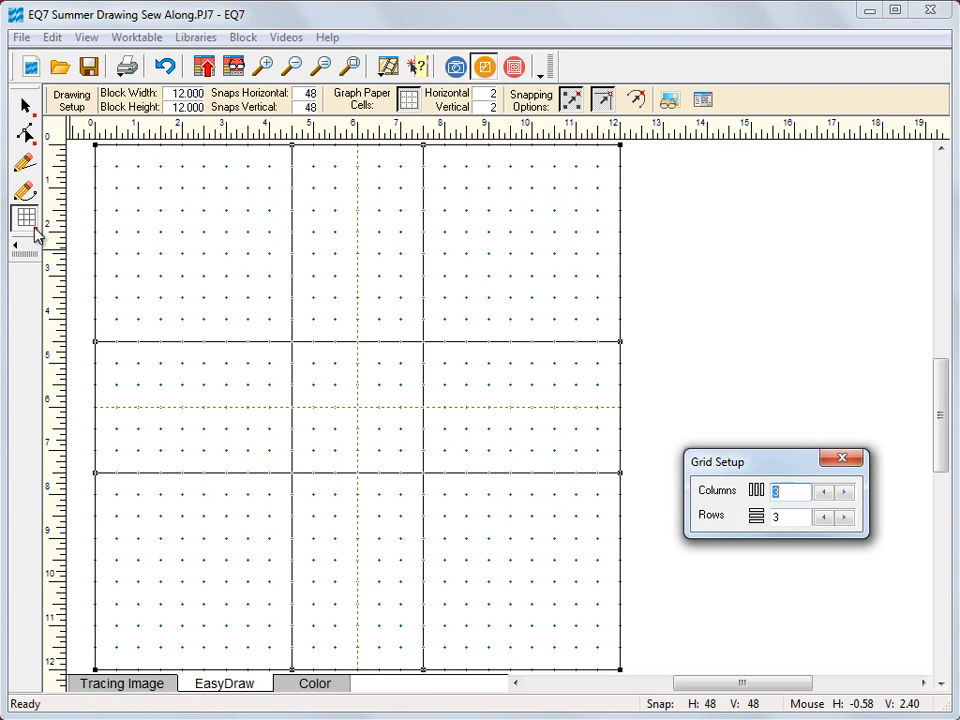
pyautogui.click(788, 496)
pyautogui.doubleClick(805, 499)
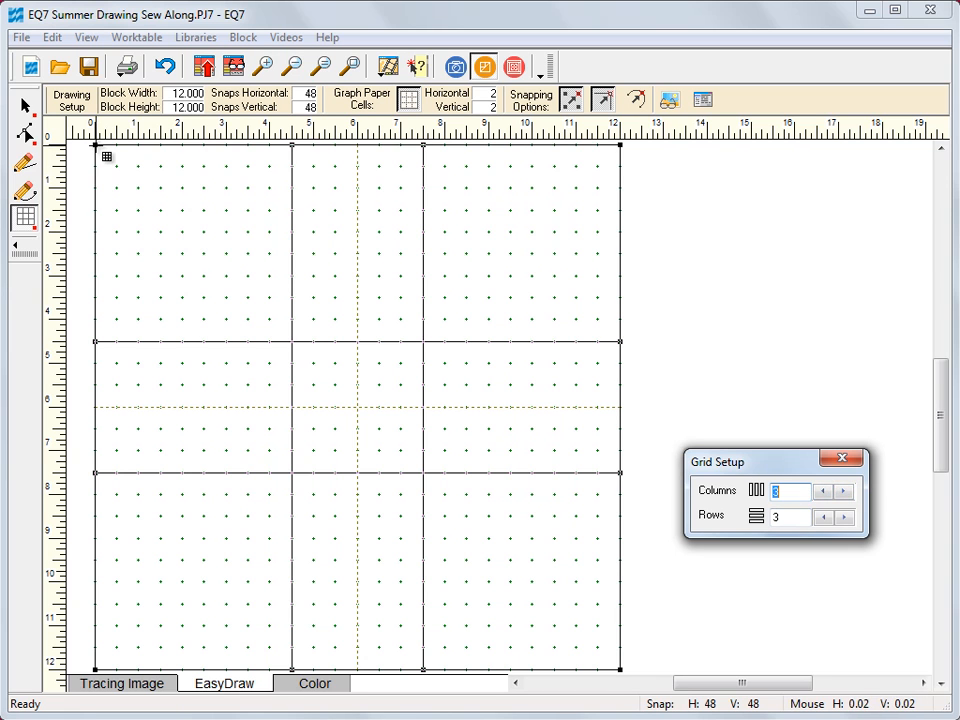
pyautogui.moveTo(96, 146); pyautogui.dragTo(293, 341)
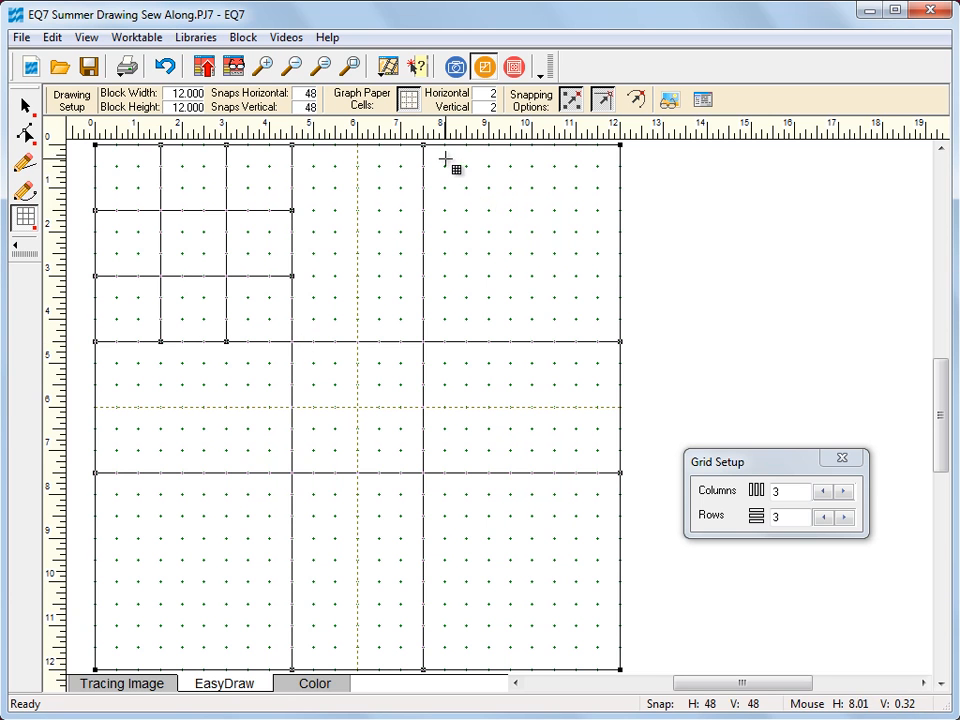
pyautogui.moveTo(424, 144); pyautogui.dragTo(620, 344)
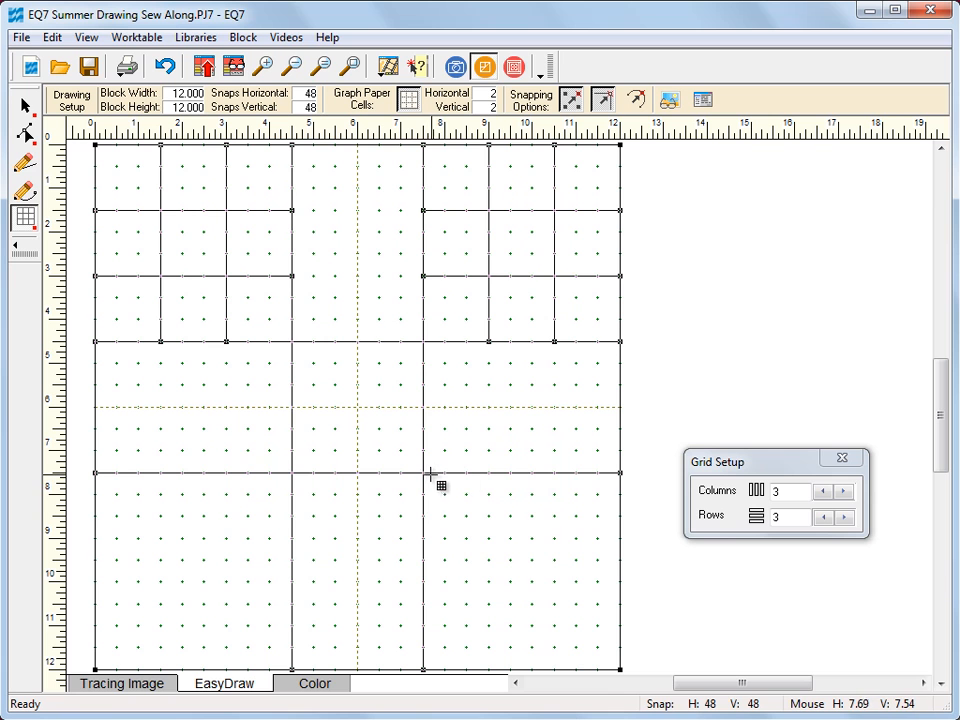
pyautogui.moveTo(424, 472); pyautogui.dragTo(620, 670)
pyautogui.moveTo(95, 472); pyautogui.dragTo(292, 670)
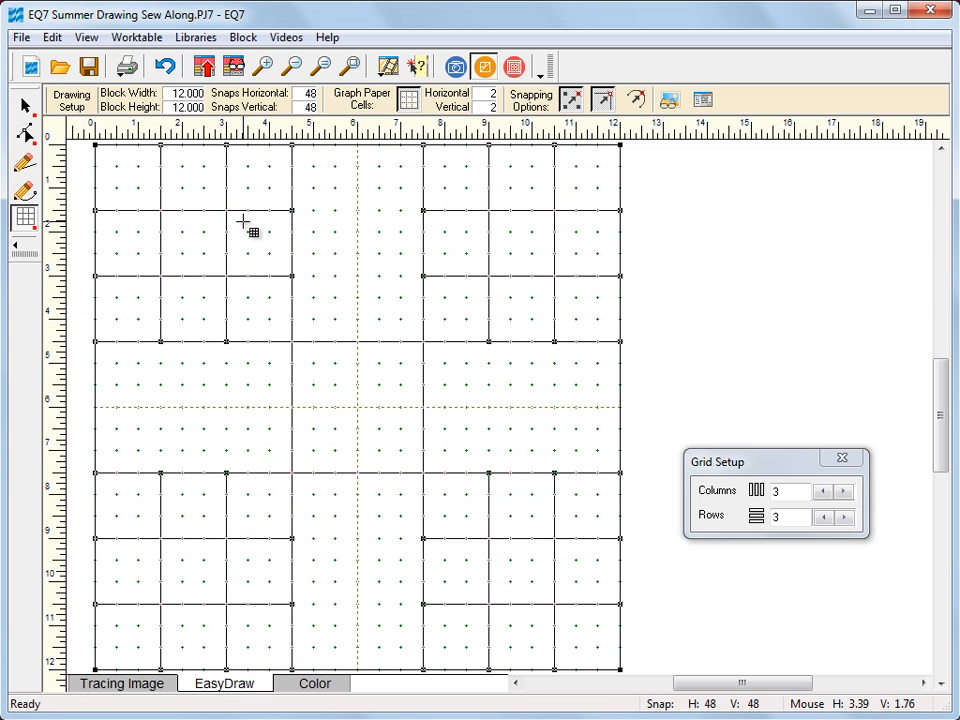
# Step: Add the block to the Sketchbook and refresh the drawing
pyautogui.click(203, 67)
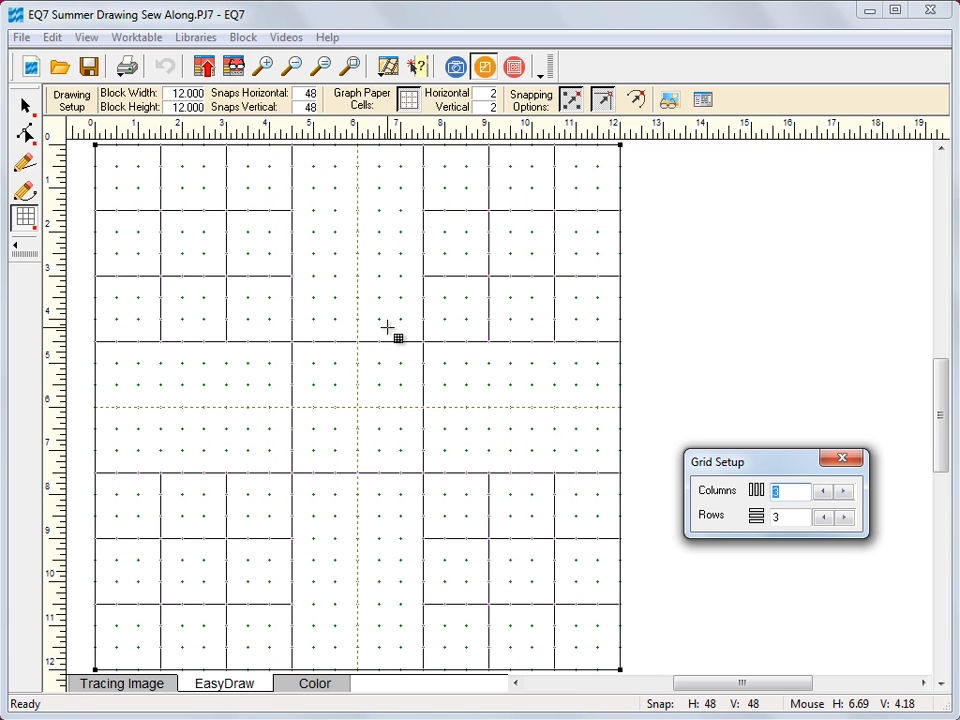
pyautogui.click(330, 70)
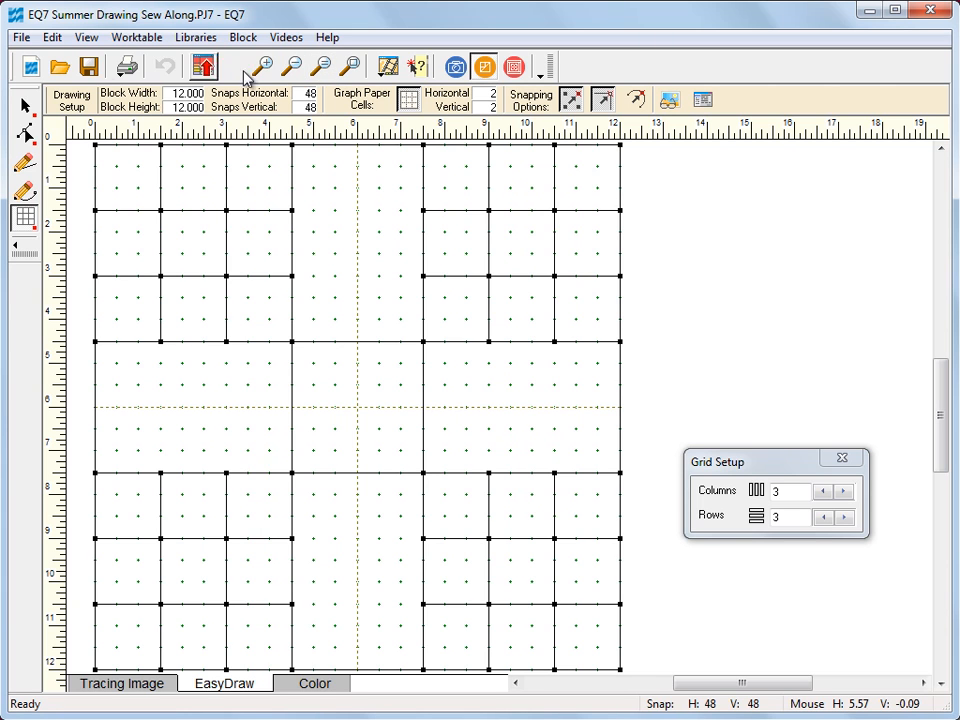
# Step: Draw straight diagonals through the five outer squares of the upper-left corner grid, each parallel to the line cutting off the block's corner
pyautogui.click(30, 166)
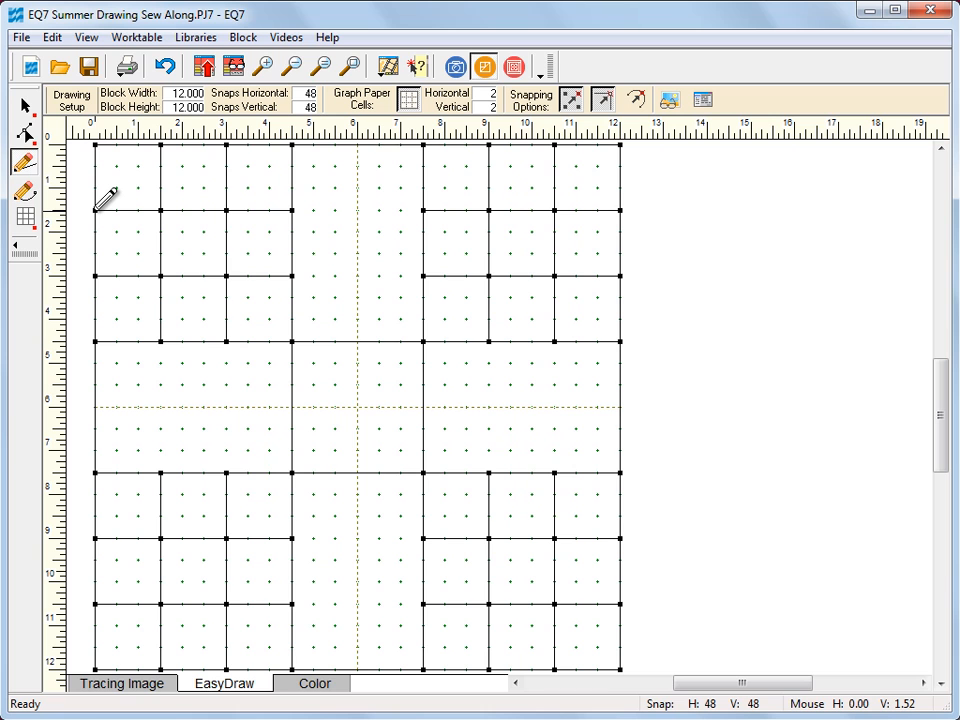
pyautogui.moveTo(96, 210); pyautogui.dragTo(160, 145)
pyautogui.moveTo(95, 275); pyautogui.dragTo(226, 145)
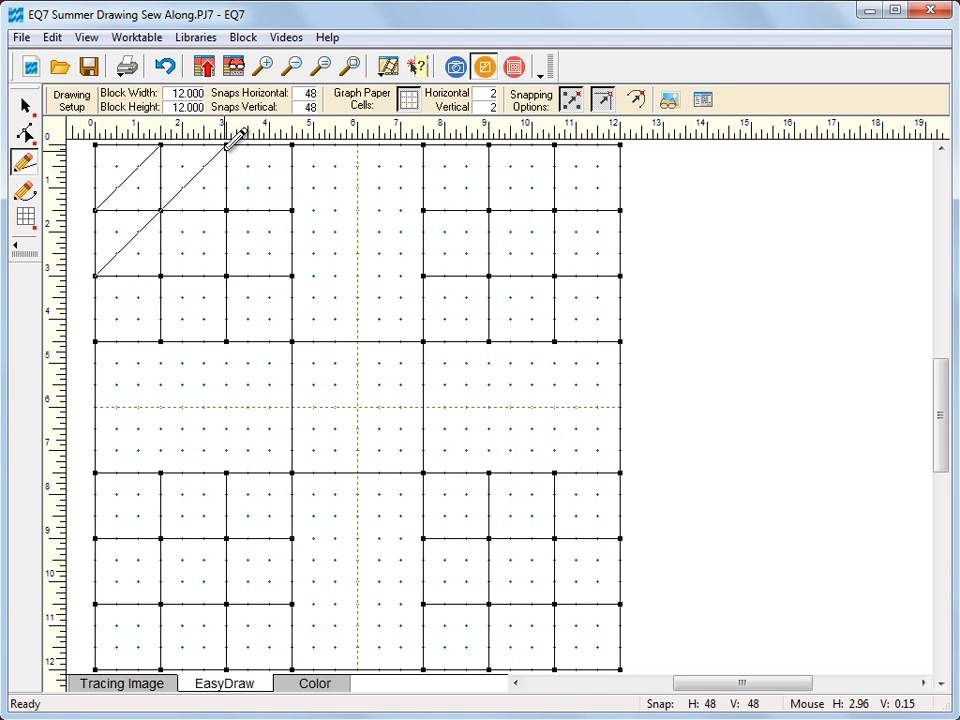
pyautogui.moveTo(96, 341); pyautogui.dragTo(160, 276)
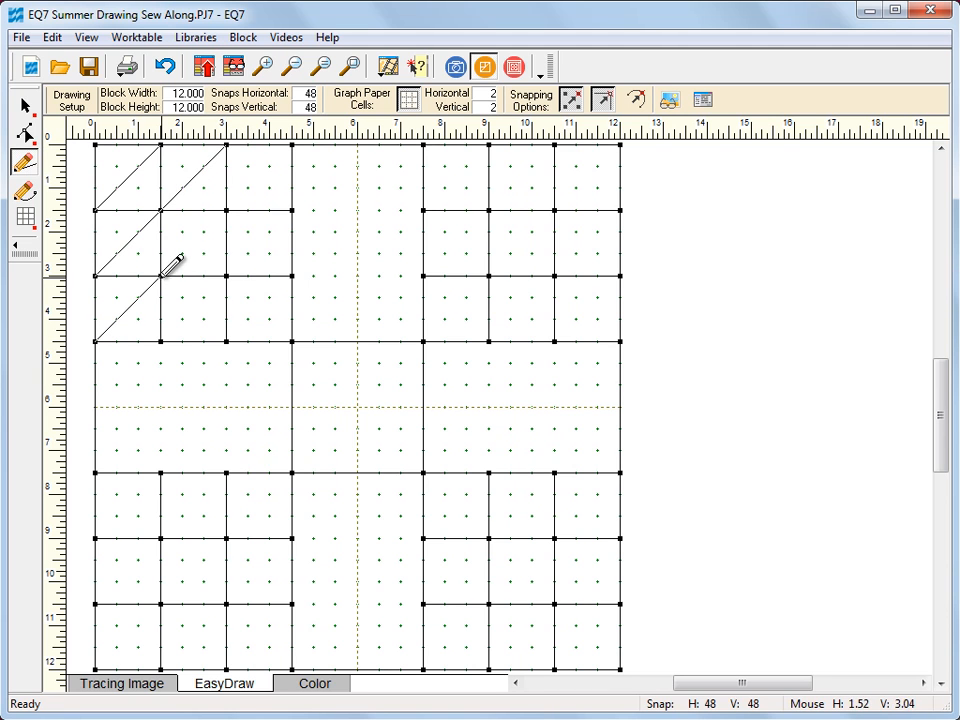
pyautogui.moveTo(227, 210); pyautogui.dragTo(292, 145)
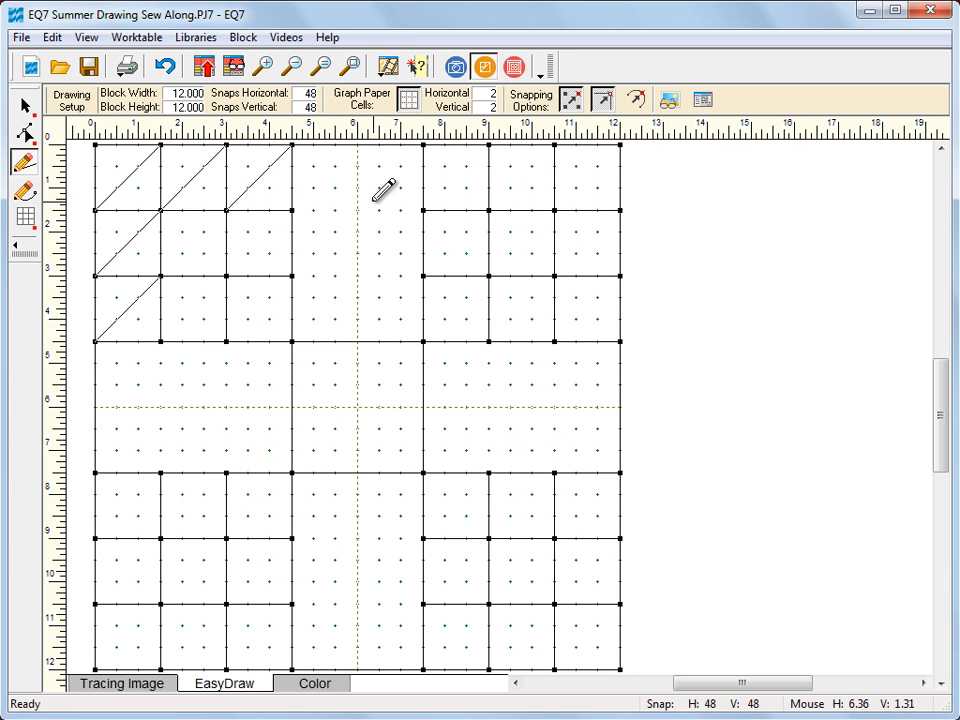
# Step: Draw matching mirrored diagonals through the five outer squares of the upper-right corner grid
pyautogui.moveTo(557, 143)
pyautogui.mouseDown()
pyautogui.moveTo(611, 167)
pyautogui.moveTo(628, 212)
pyautogui.mouseUp()
pyautogui.moveTo(620, 275); pyautogui.dragTo(490, 145)
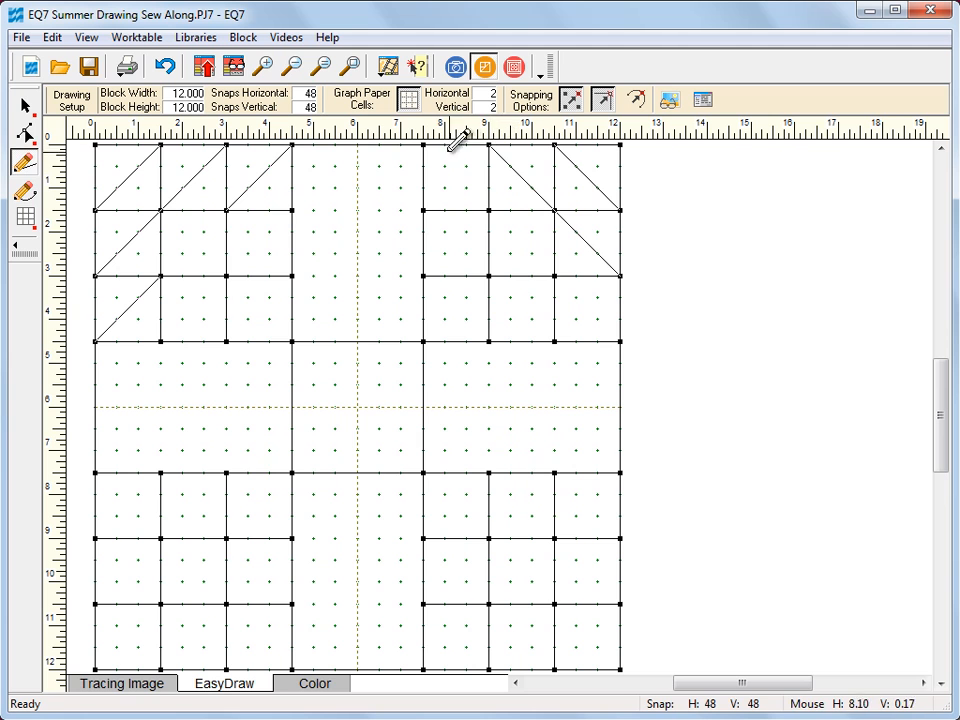
pyautogui.moveTo(489, 210); pyautogui.dragTo(424, 145)
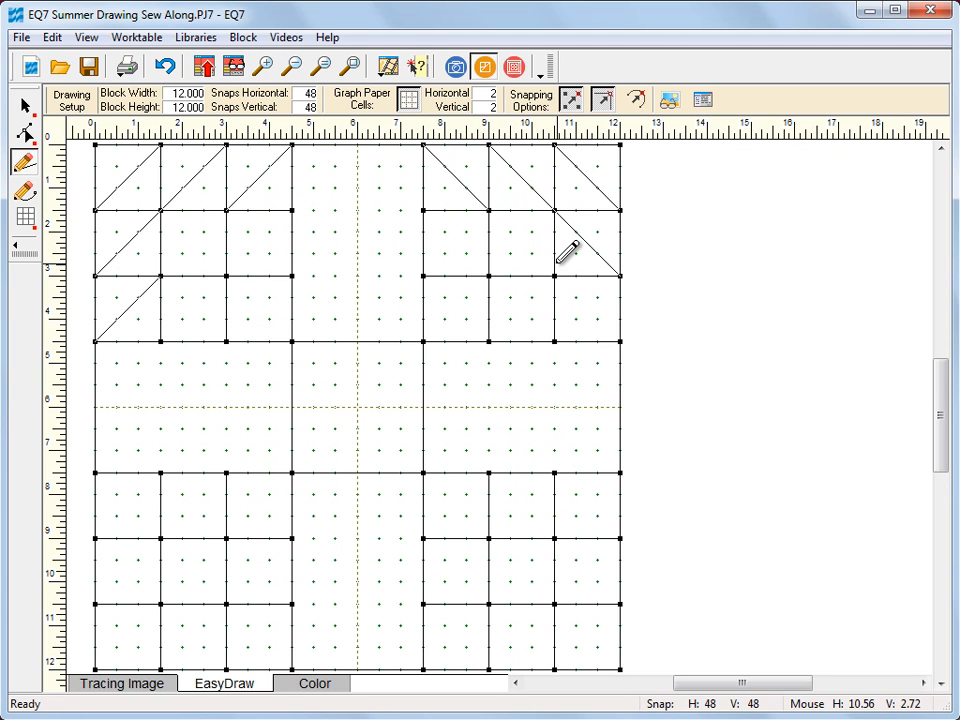
pyautogui.moveTo(555, 275); pyautogui.dragTo(620, 340)
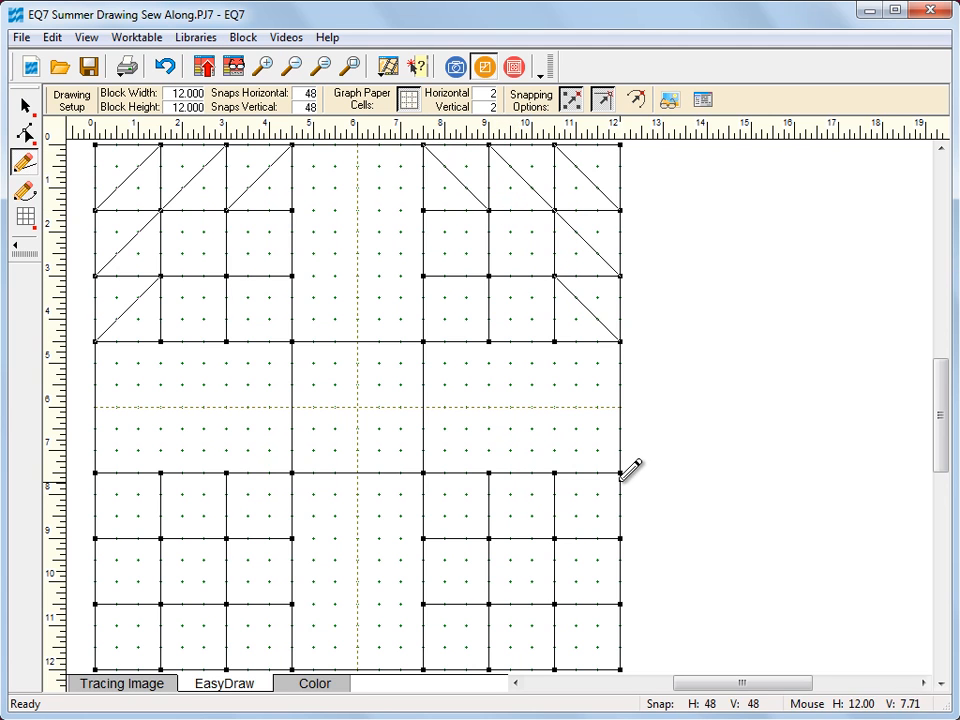
# Step: Draw diagonals through the five outer squares of the lower-right corner grid, parallel to those in the upper-left grid
pyautogui.moveTo(555, 670)
pyautogui.mouseDown()
pyautogui.moveTo(580, 632)
pyautogui.moveTo(620, 605)
pyautogui.mouseUp()
pyautogui.moveTo(620, 540); pyautogui.dragTo(490, 670)
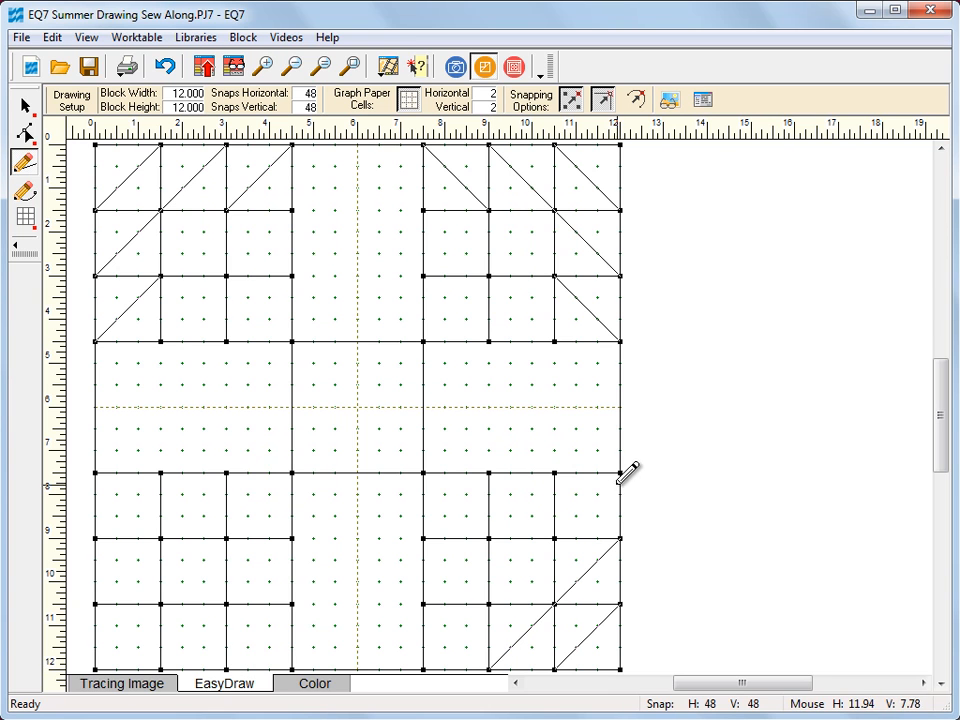
pyautogui.moveTo(620, 472); pyautogui.dragTo(424, 670)
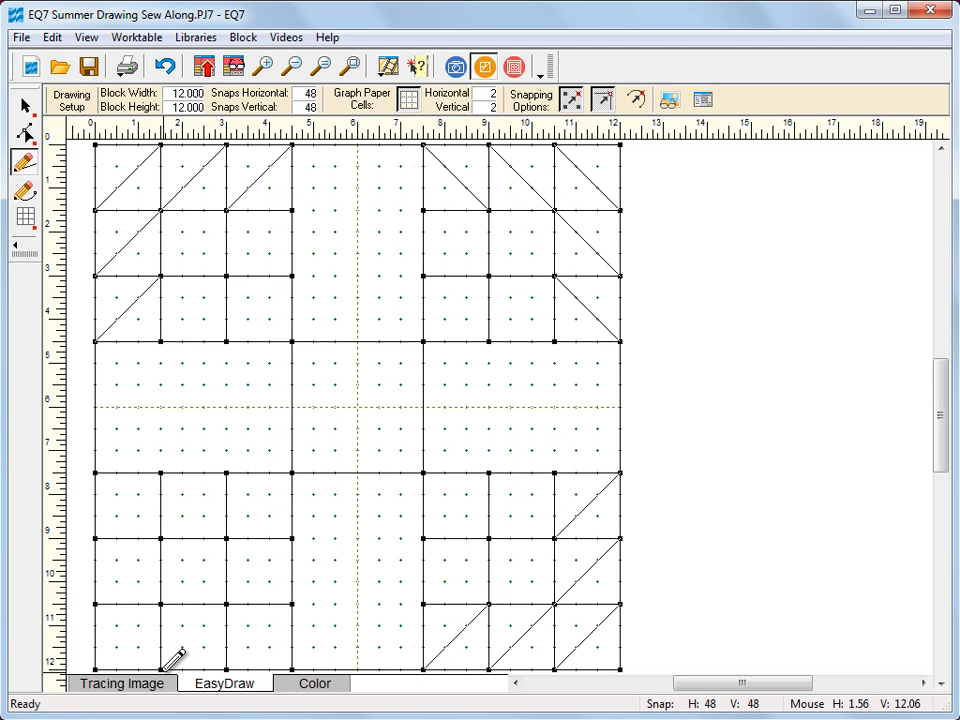
# Step: Draw diagonals through the five outer squares of the lower-left corner grid, mirroring those in the lower-right grid
pyautogui.moveTo(160, 670); pyautogui.dragTo(95, 604)
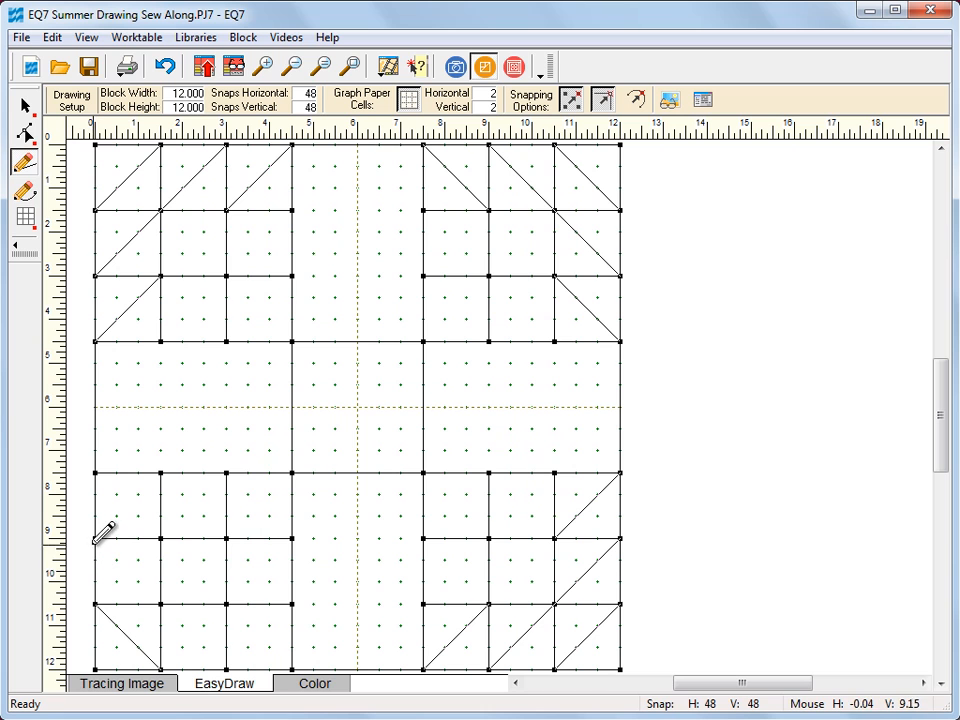
pyautogui.moveTo(96, 538); pyautogui.dragTo(227, 668)
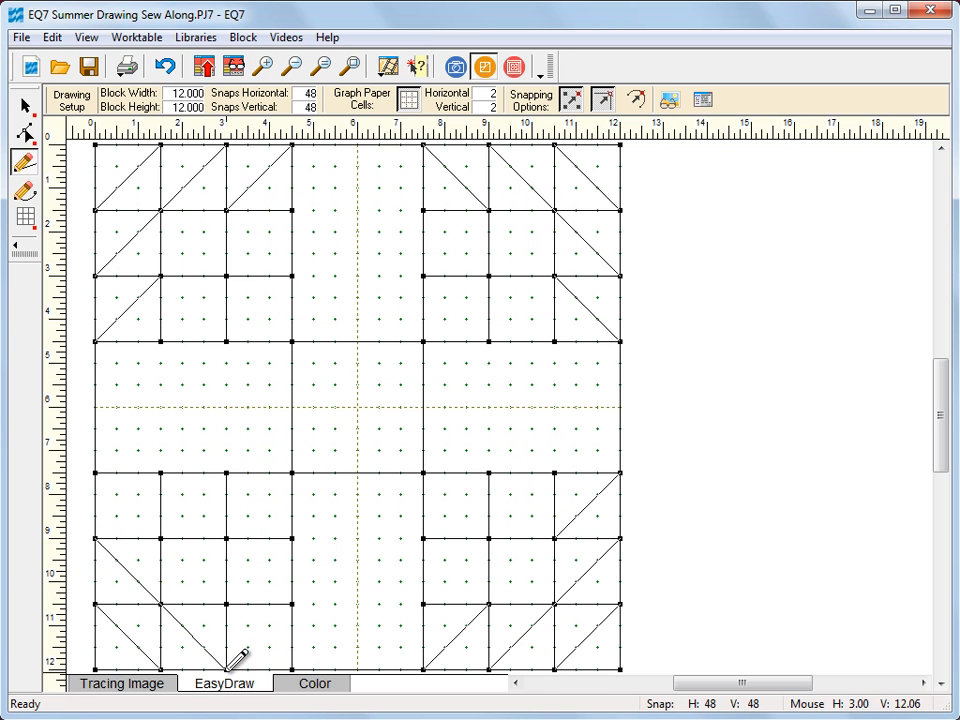
pyautogui.moveTo(292, 670); pyautogui.dragTo(228, 604)
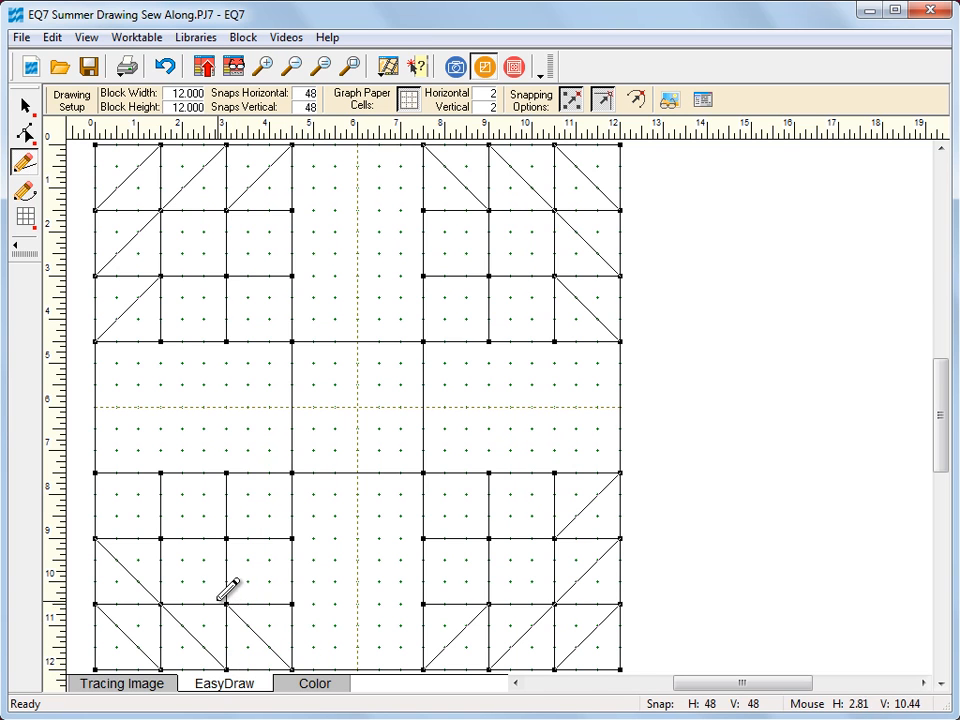
pyautogui.moveTo(162, 538)
pyautogui.mouseDown()
pyautogui.moveTo(104, 466)
pyautogui.moveTo(96, 472)
pyautogui.mouseUp()
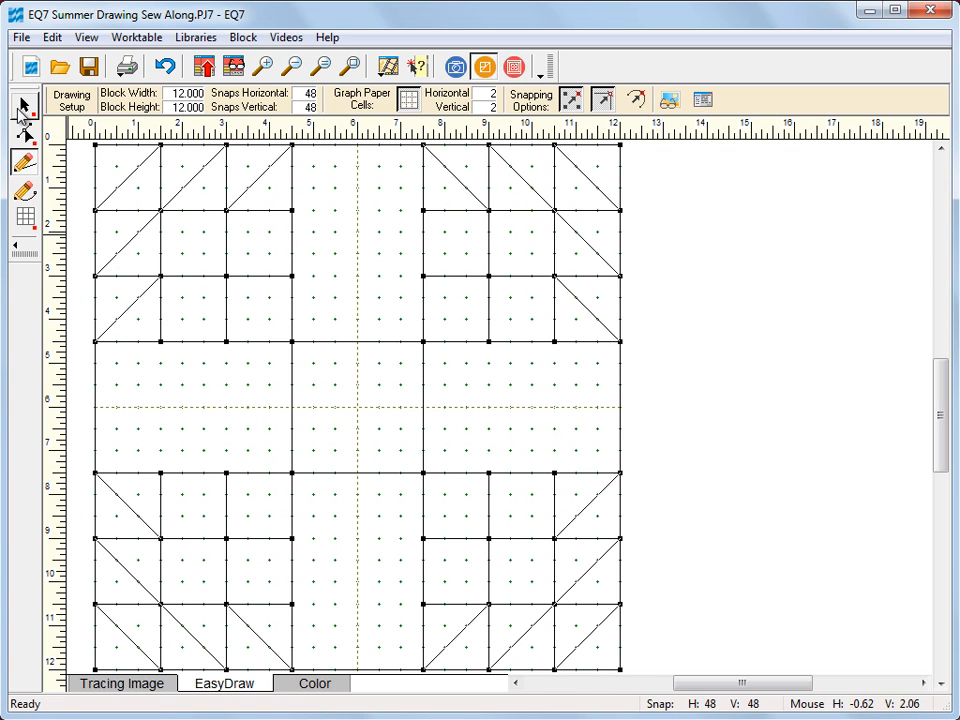
# Step: Delete the four inner line segments in the upper-left corner grid to merge its four inner squares into one large square
pyautogui.click(23, 105)
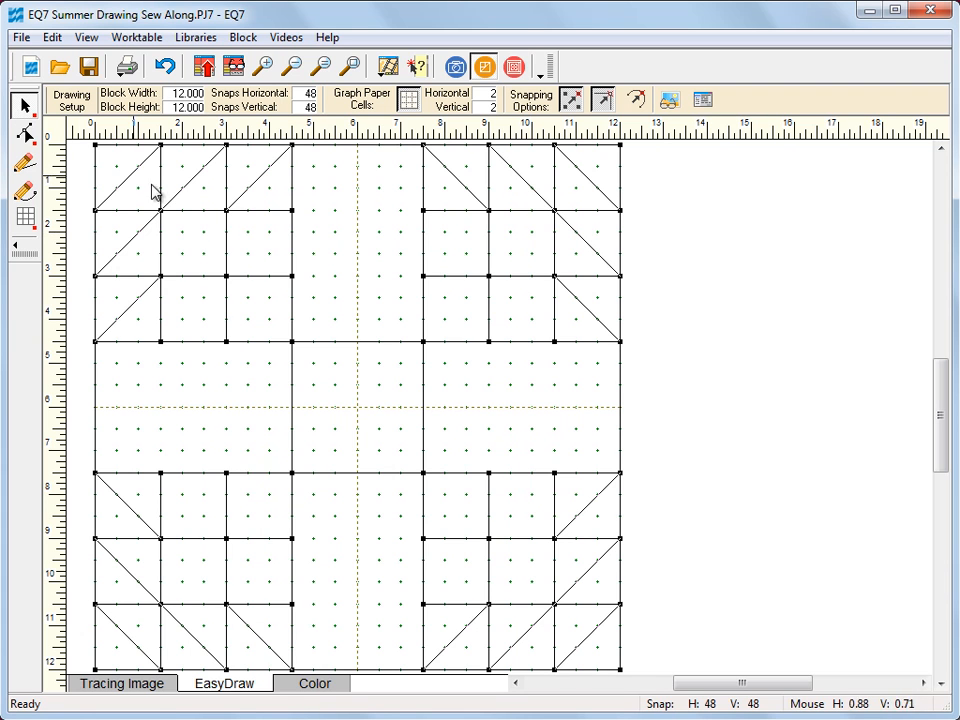
pyautogui.click(226, 243)
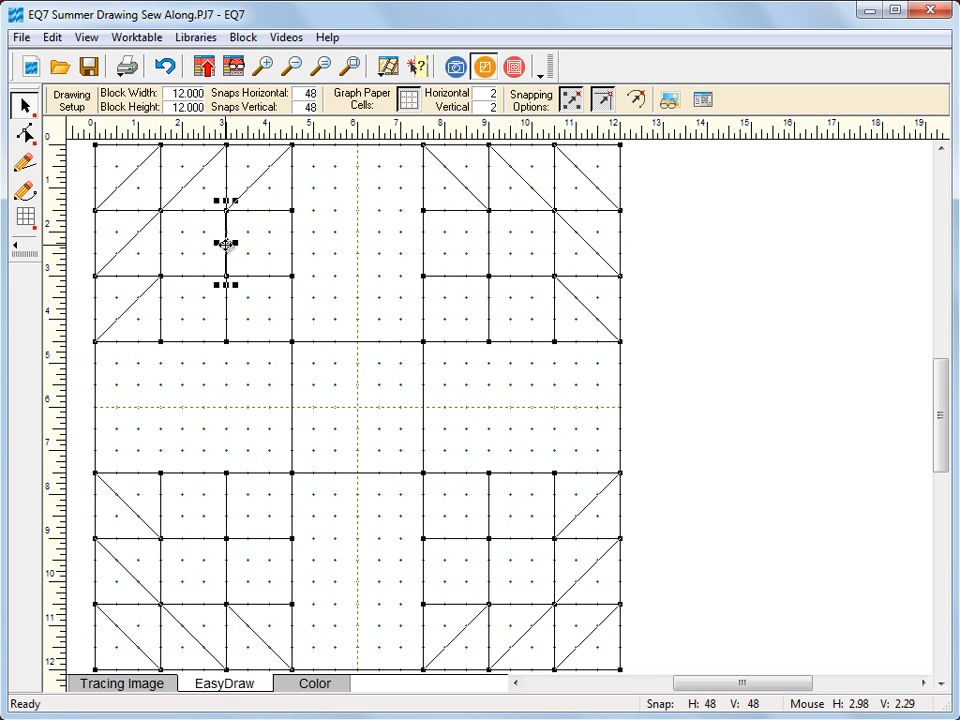
pyautogui.press('Delete')
pyautogui.click(196, 276)
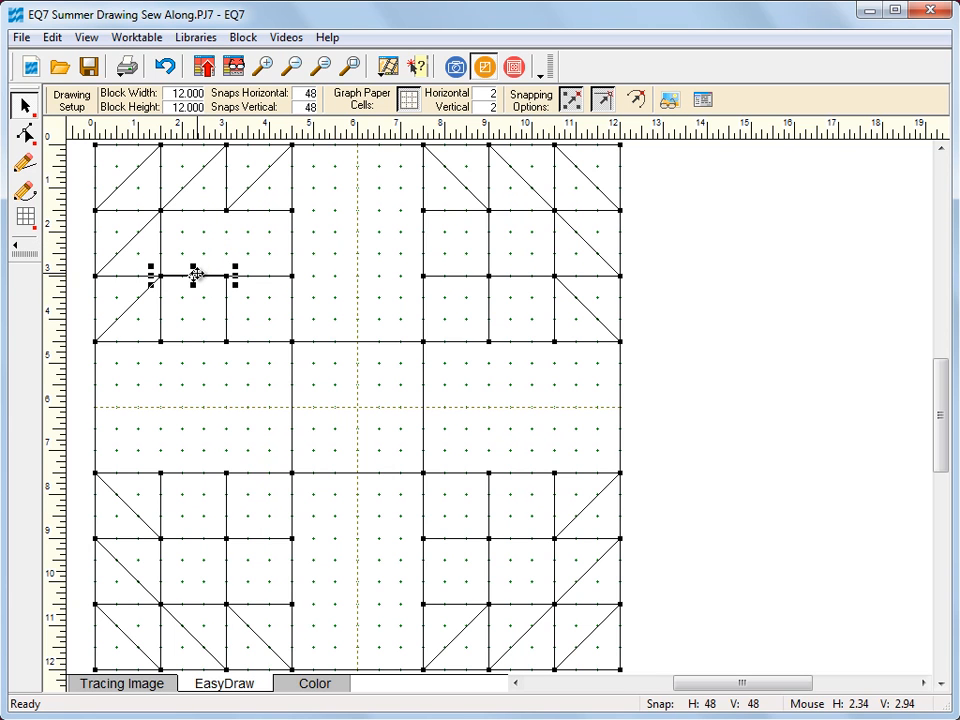
pyautogui.press('Delete')
pyautogui.click(222, 302)
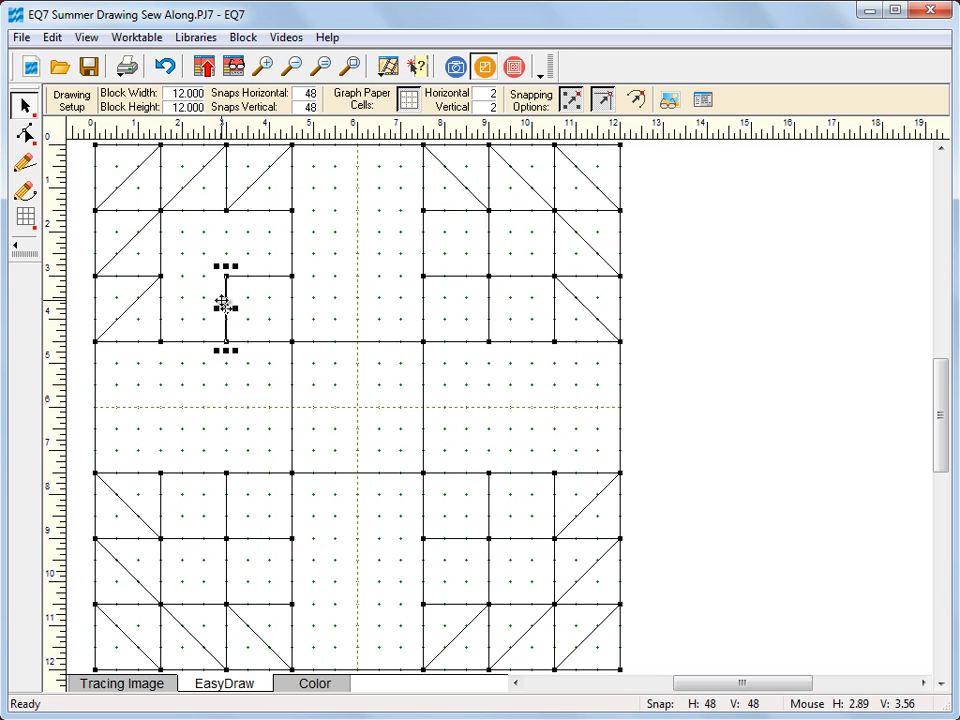
pyautogui.press('Delete')
pyautogui.click(255, 275)
pyautogui.press('Delete')
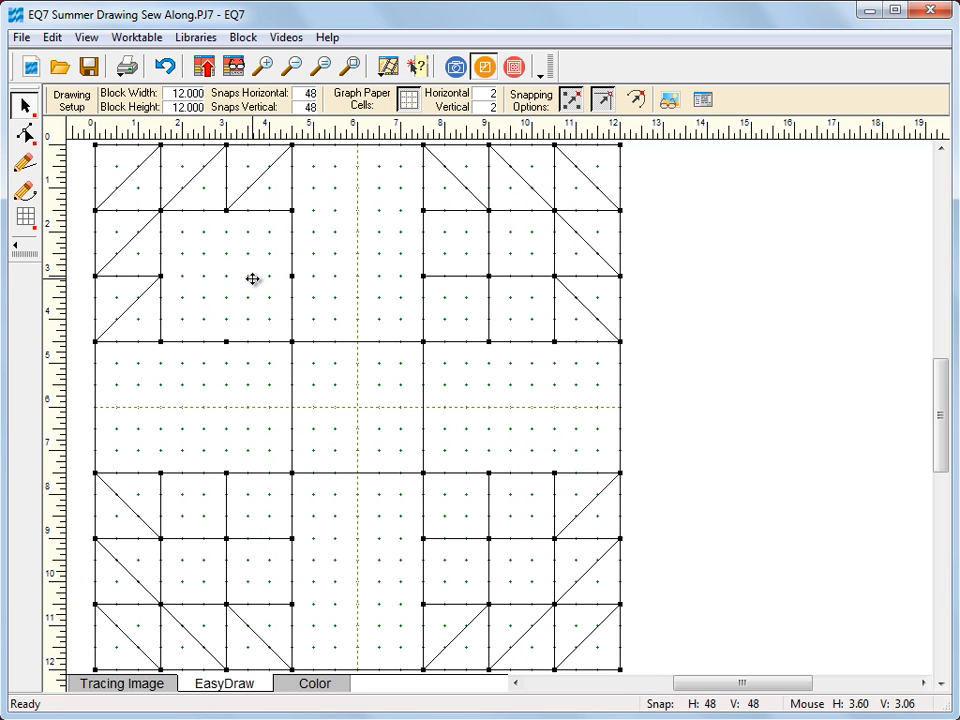
# Step: Delete the four inner line segments in the upper-right corner grid to form one large square
pyautogui.click(451, 277)
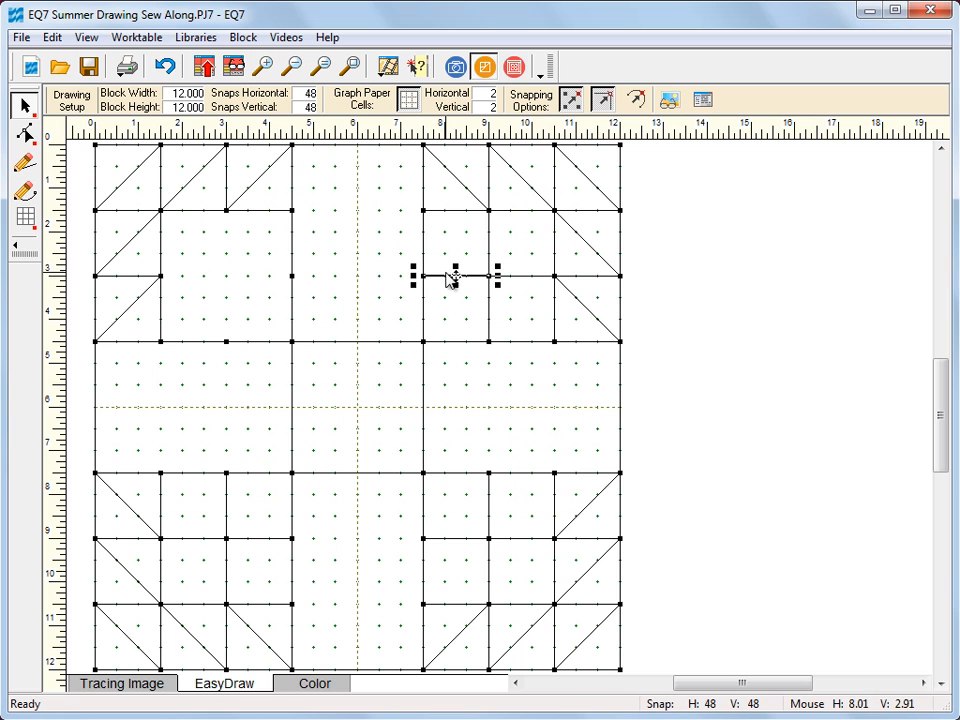
pyautogui.press('Delete')
pyautogui.click(489, 262)
pyautogui.press('Delete')
pyautogui.click(514, 275)
pyautogui.press('Delete')
pyautogui.click(490, 305)
pyautogui.press('Delete')
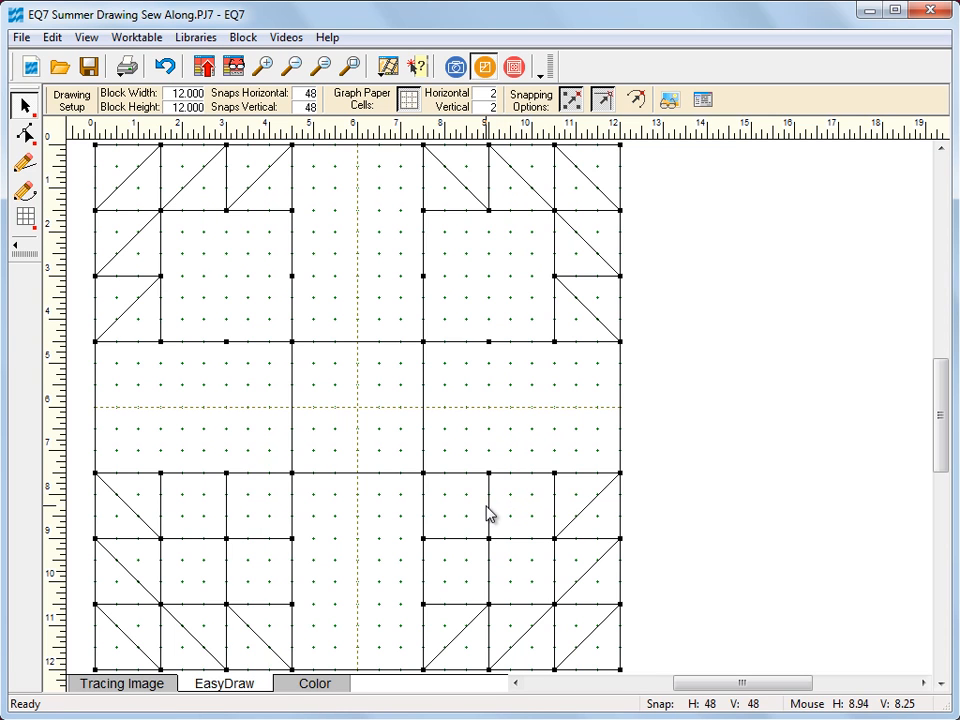
# Step: Remove the crossing segments inside the lower-right corner grid so its inner squares become one large square
pyautogui.click(508, 539)
pyautogui.press('Delete')
pyautogui.click(488, 553)
pyautogui.press('Delete')
pyautogui.click(466, 539)
pyautogui.press('Delete')
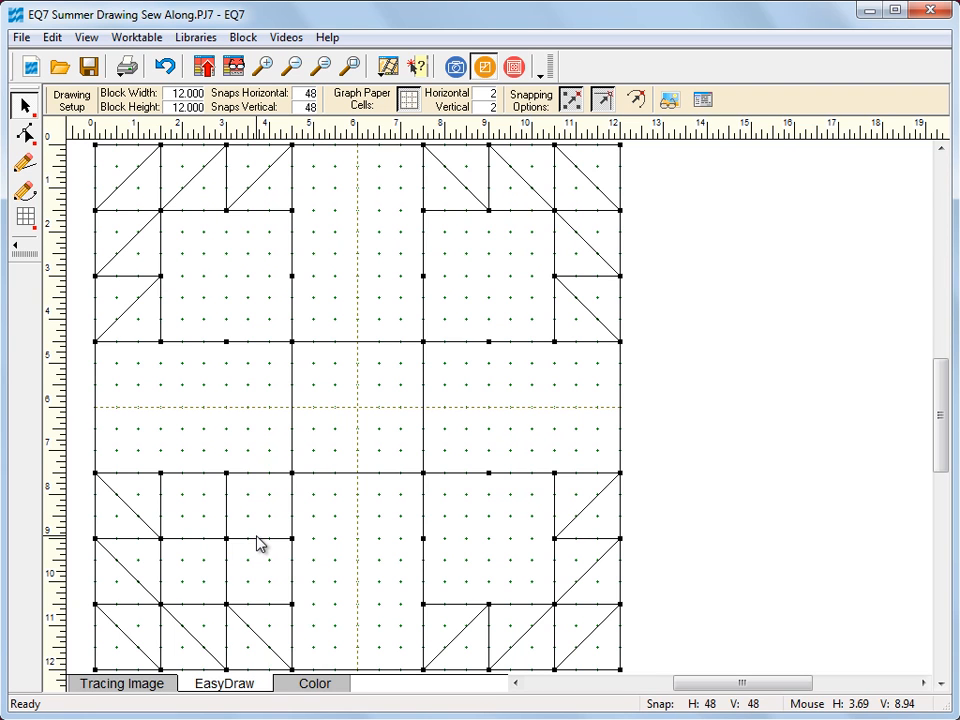
# Step: Remove the crossing segments inside the lower-left corner grid and add the finished drawing to the Sketchbook
pyautogui.click(227, 560)
pyautogui.press('Delete')
pyautogui.click(209, 538)
pyautogui.press('Delete')
pyautogui.click(226, 517)
pyautogui.press('Delete')
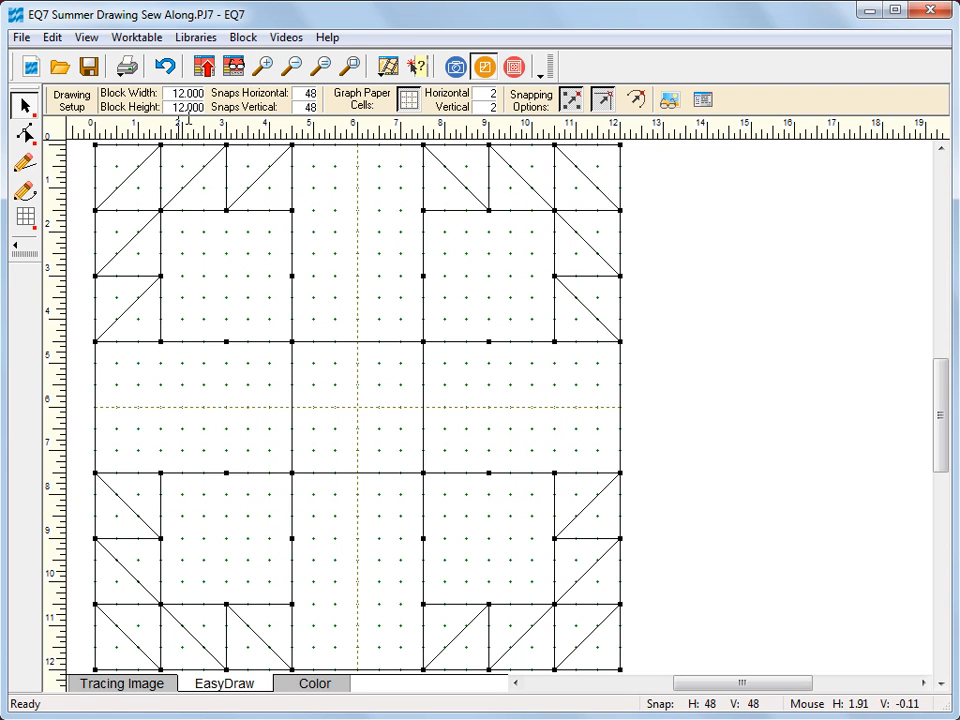
pyautogui.click(205, 70)
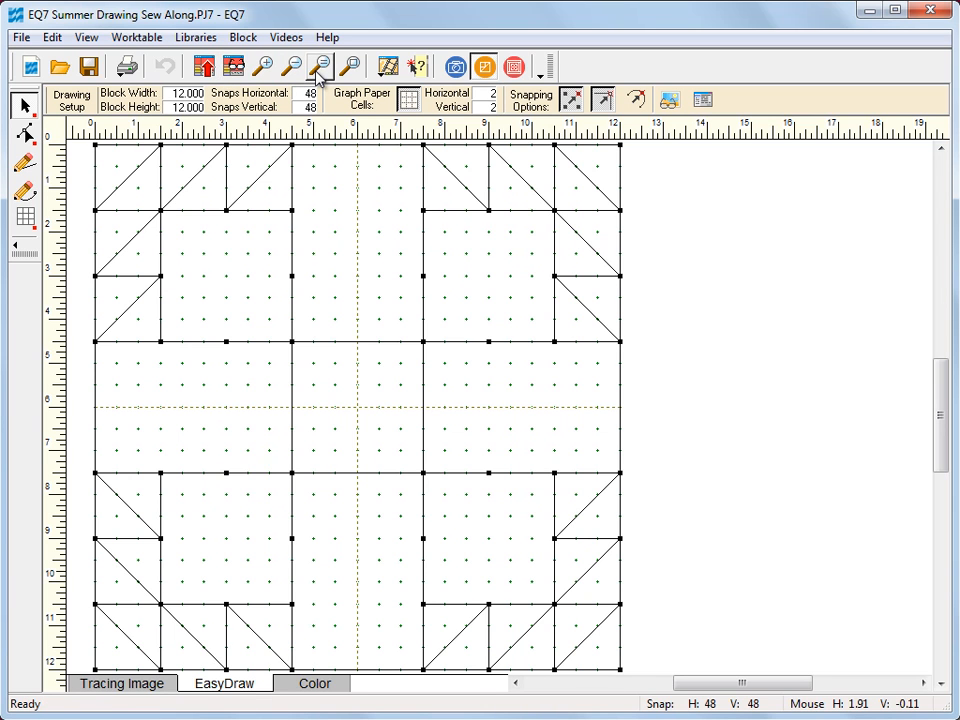
# Step: Switch to coloring the block and fill the five inner-facing triangles of the upper-left corner with the yellow daisy fabric
pyautogui.click(318, 686)
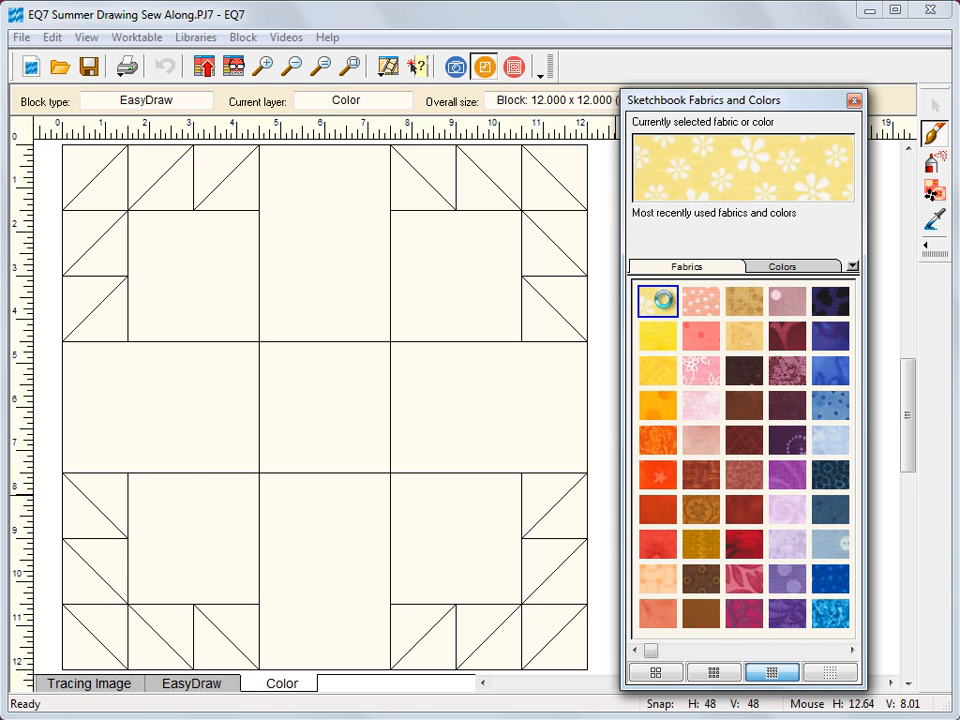
pyautogui.click(118, 194)
pyautogui.click(165, 192)
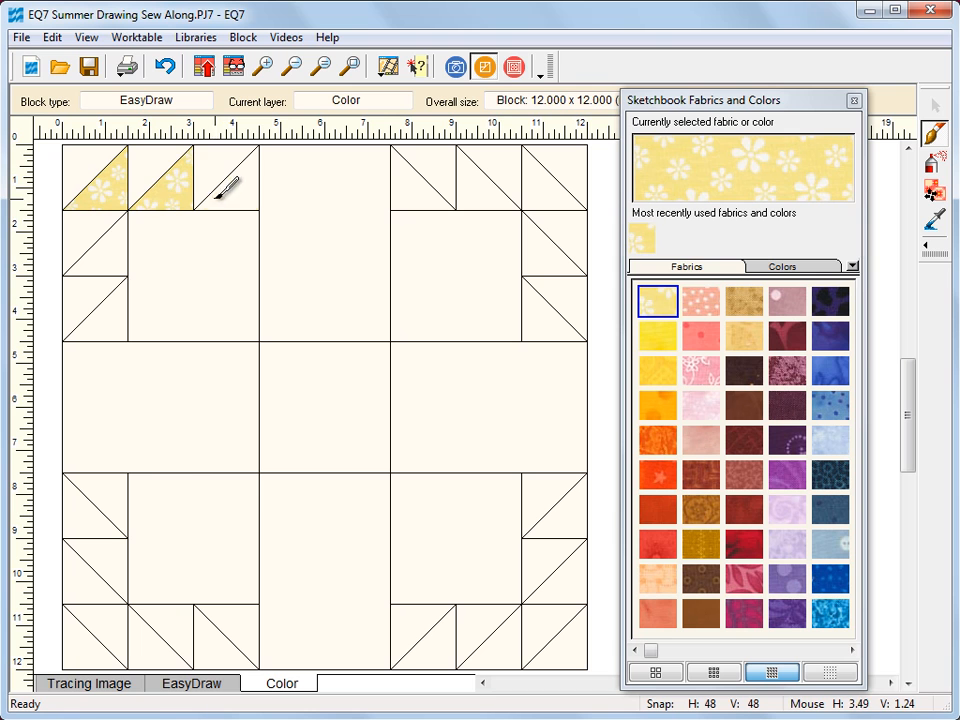
pyautogui.click(213, 192)
pyautogui.click(120, 240)
pyautogui.click(114, 302)
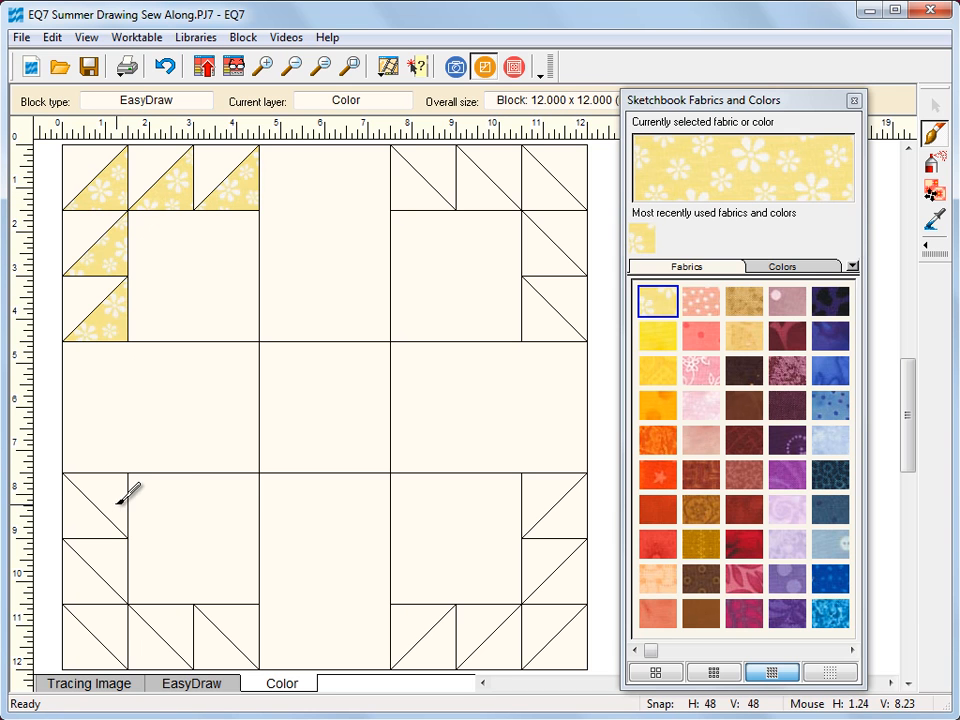
# Step: Fill the five triangles of the lower-left corner that match those in the upper-left with the yellow daisy fabric
pyautogui.click(108, 622)
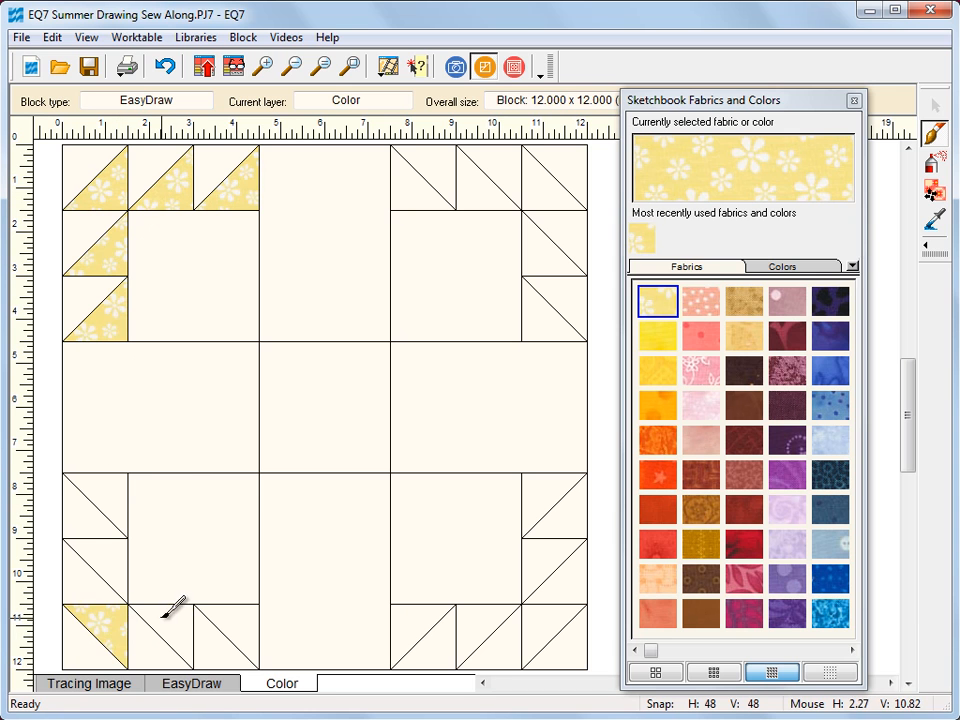
pyautogui.click(164, 615)
pyautogui.click(111, 559)
pyautogui.click(108, 504)
pyautogui.click(233, 619)
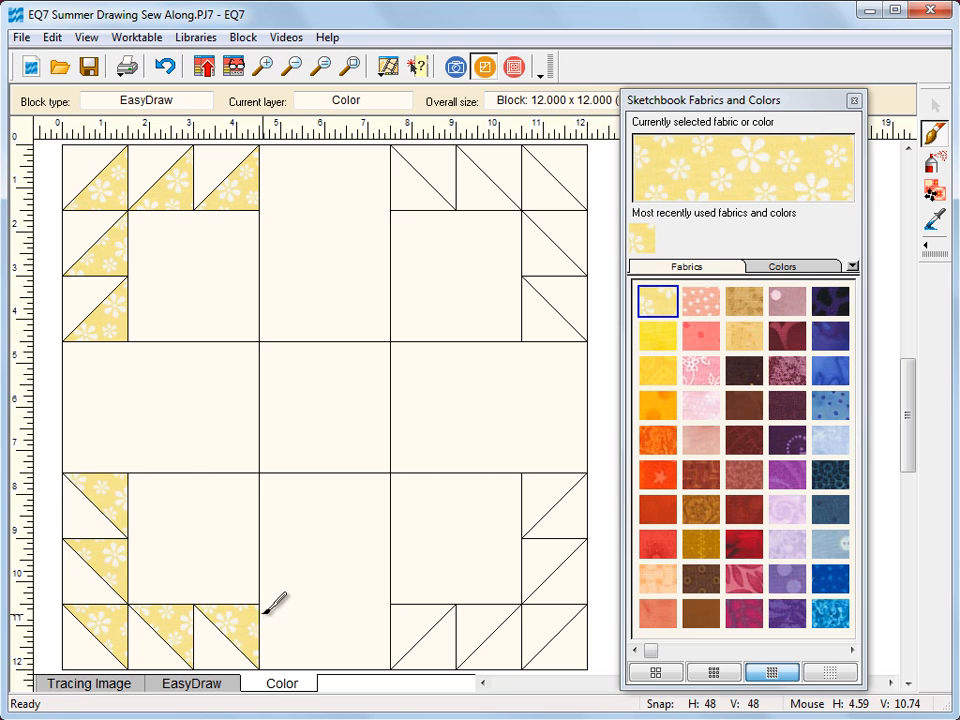
# Step: Fill the five inner-facing triangles of the lower-right corner with the yellow daisy fabric
pyautogui.click(432, 613)
pyautogui.click(543, 516)
pyautogui.click(540, 558)
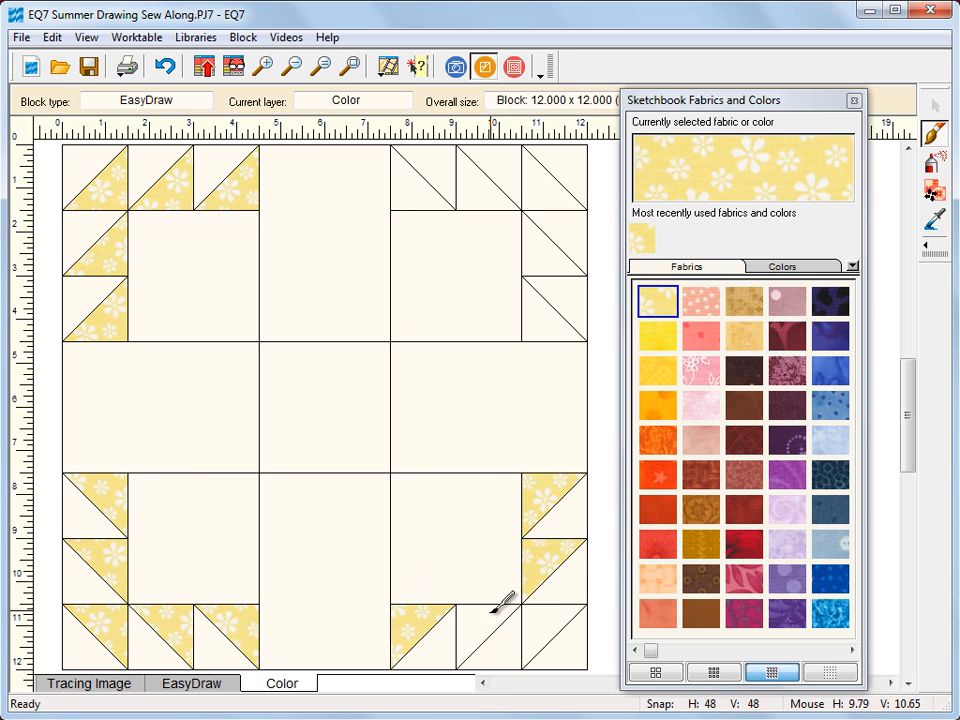
pyautogui.click(478, 648)
pyautogui.click(540, 648)
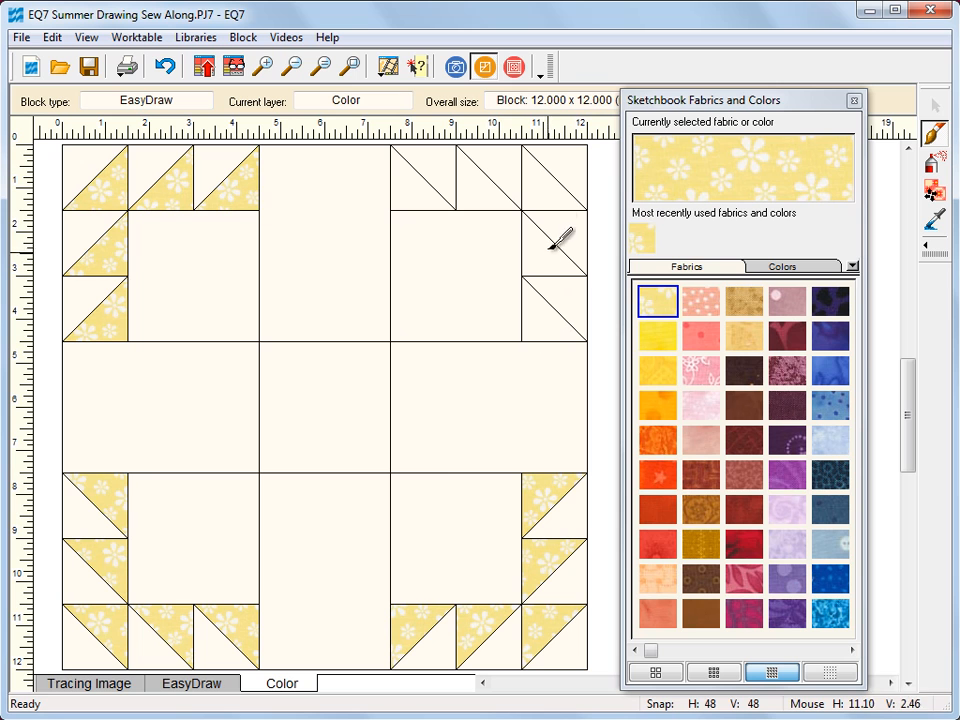
# Step: Fill the five inner-facing triangles of the upper-right corner with the yellow daisy fabric
pyautogui.click(555, 185)
pyautogui.click(548, 225)
pyautogui.click(482, 175)
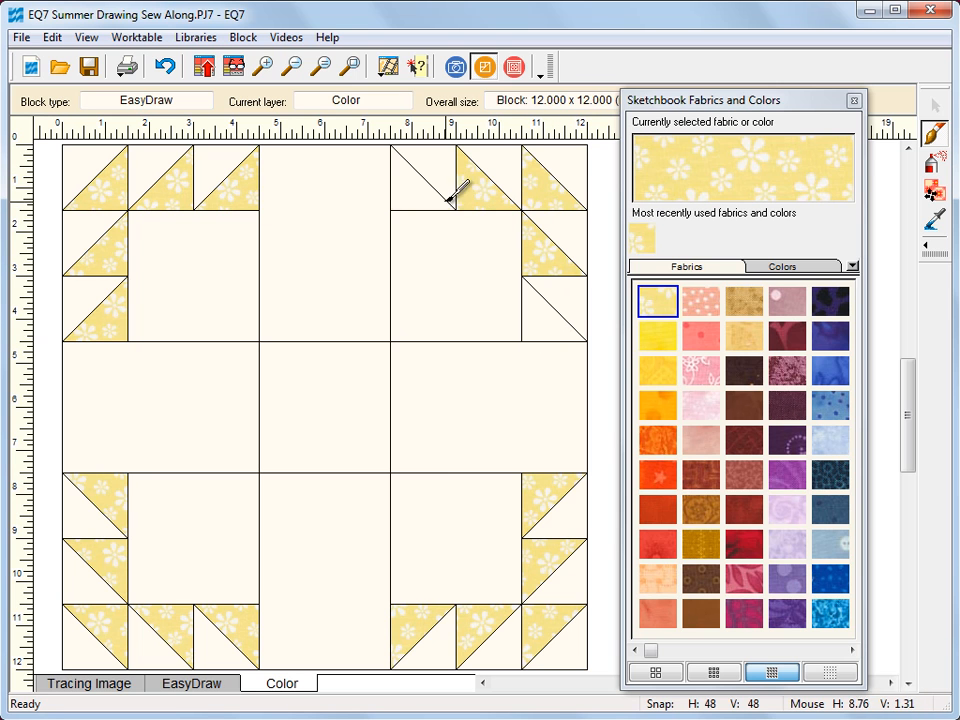
pyautogui.click(442, 196)
pyautogui.click(545, 320)
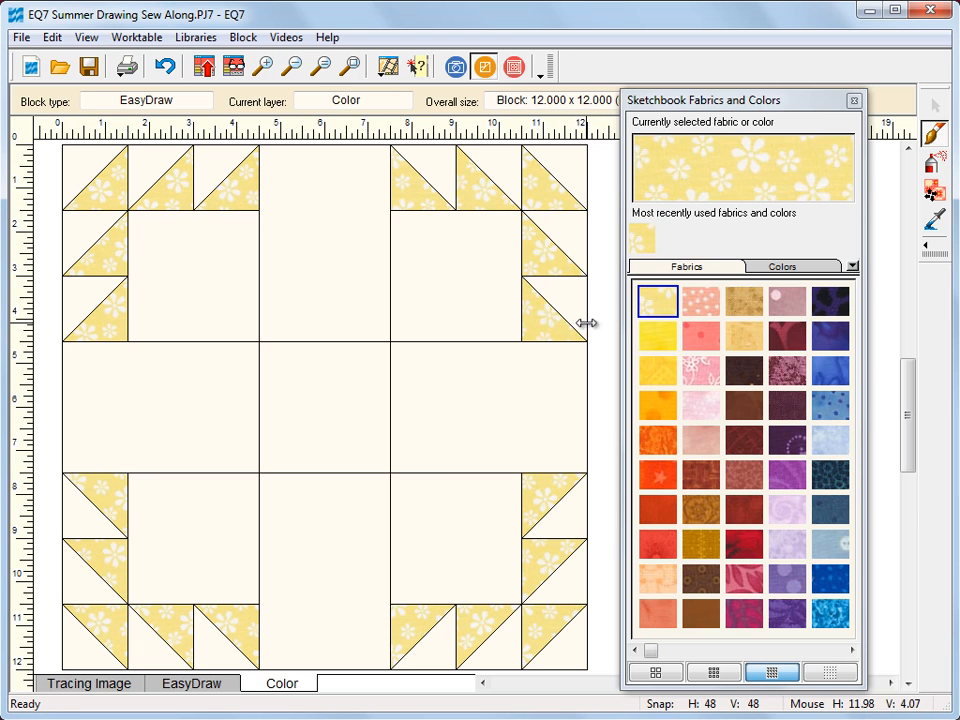
# Step: Fill the four large corner squares with the pink-red leaf print fabric
pyautogui.click(737, 578)
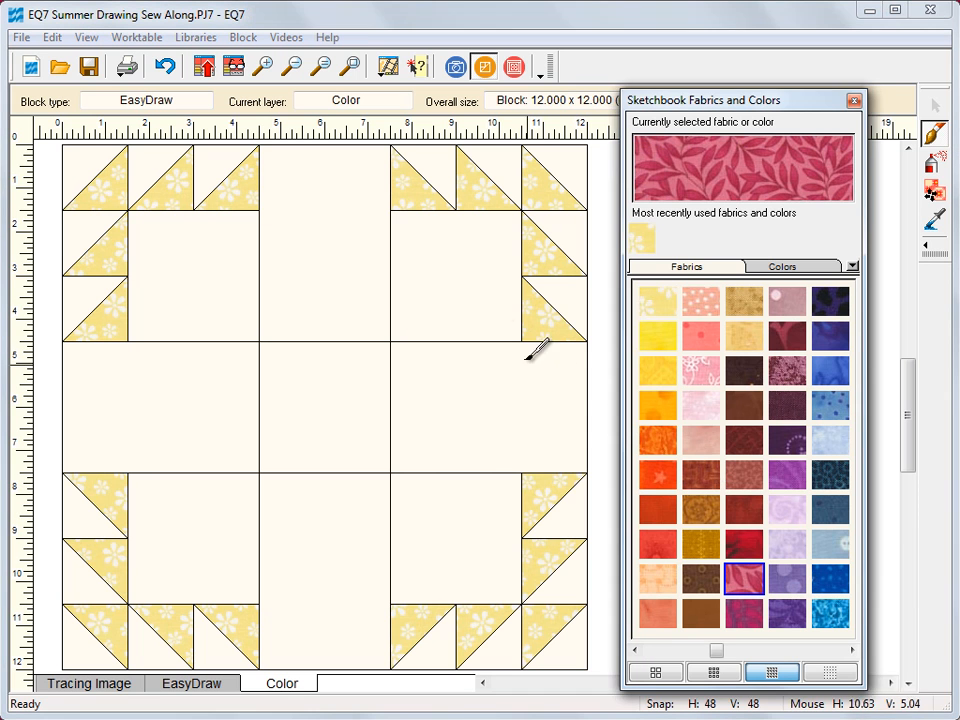
pyautogui.click(495, 312)
pyautogui.click(460, 518)
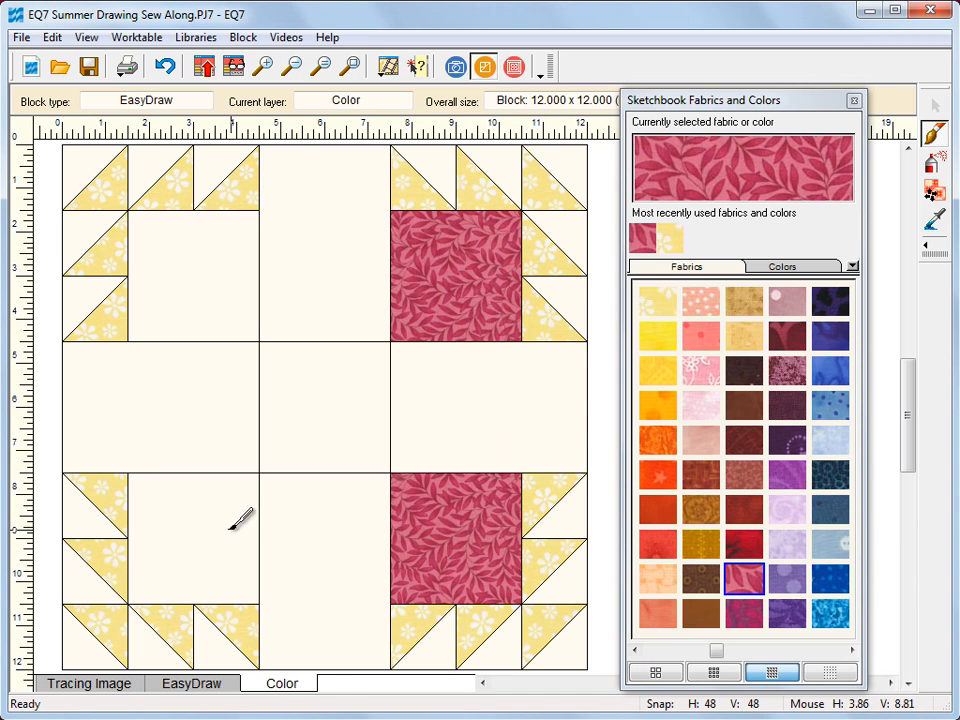
pyautogui.click(232, 525)
pyautogui.click(232, 310)
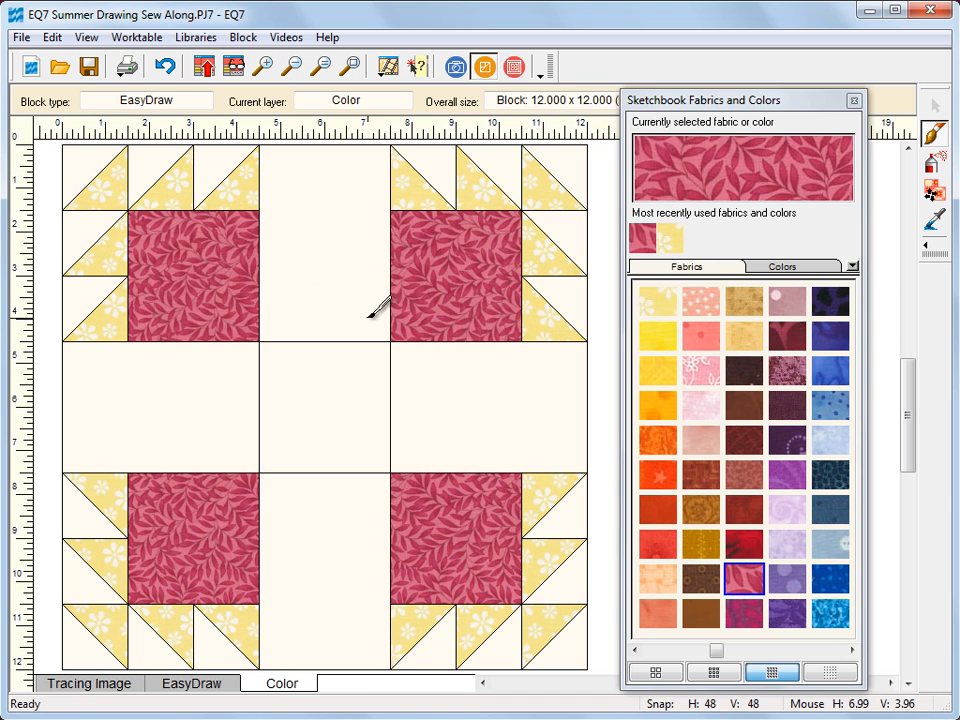
# Step: Fill the center square with the orange textured fabric and the four rectangles around it with the teal fabric
pyautogui.click(653, 441)
pyautogui.click(362, 400)
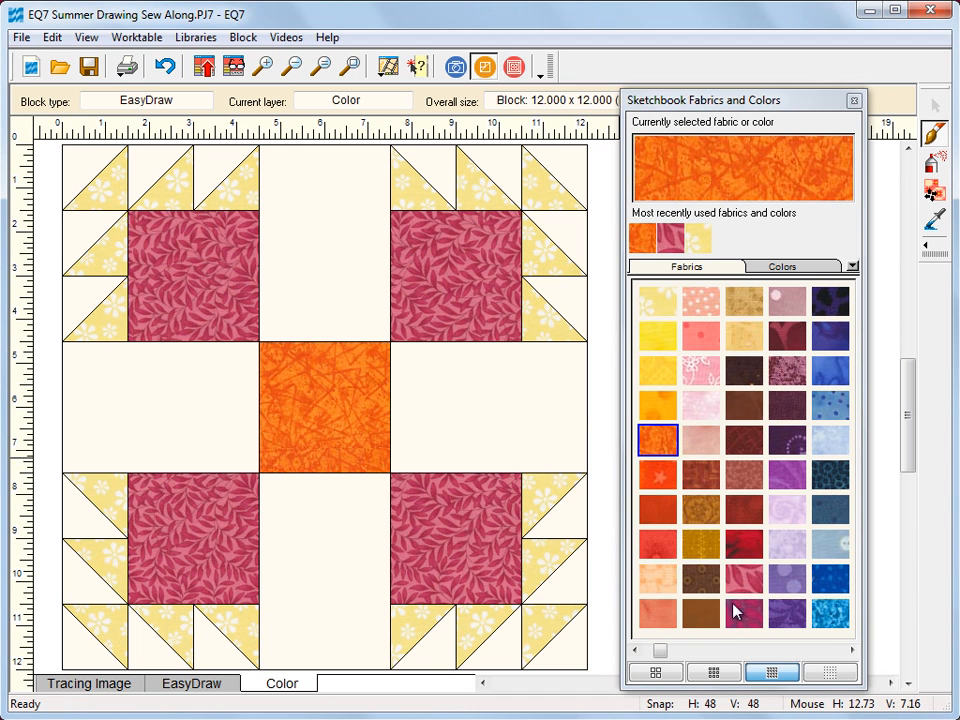
pyautogui.click(777, 652)
pyautogui.click(657, 441)
pyautogui.click(657, 301)
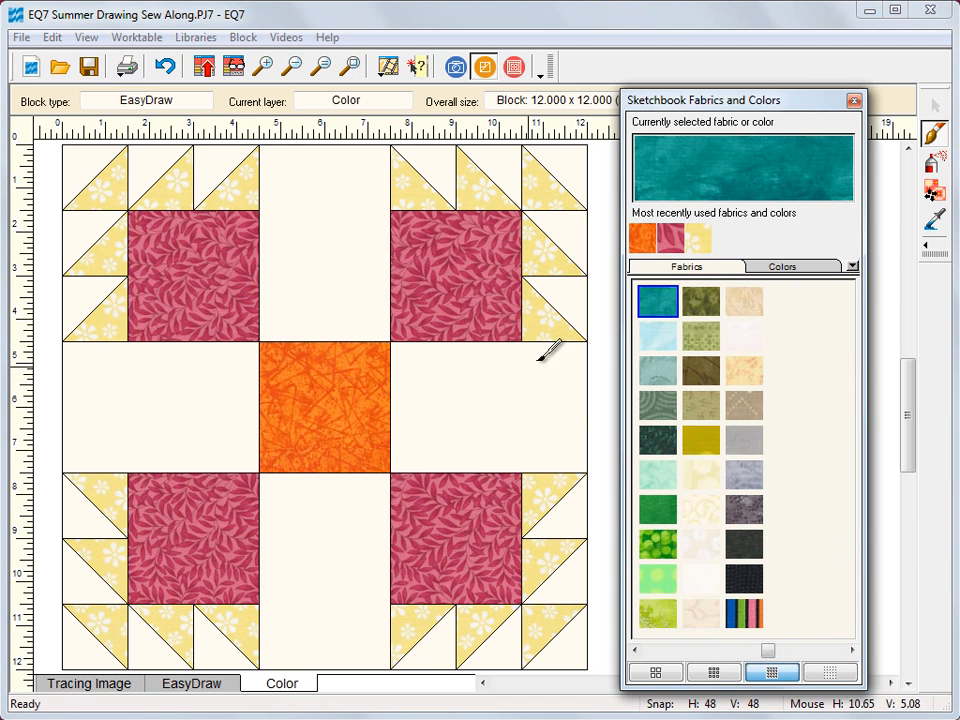
pyautogui.click(515, 375)
pyautogui.click(355, 312)
pyautogui.click(214, 401)
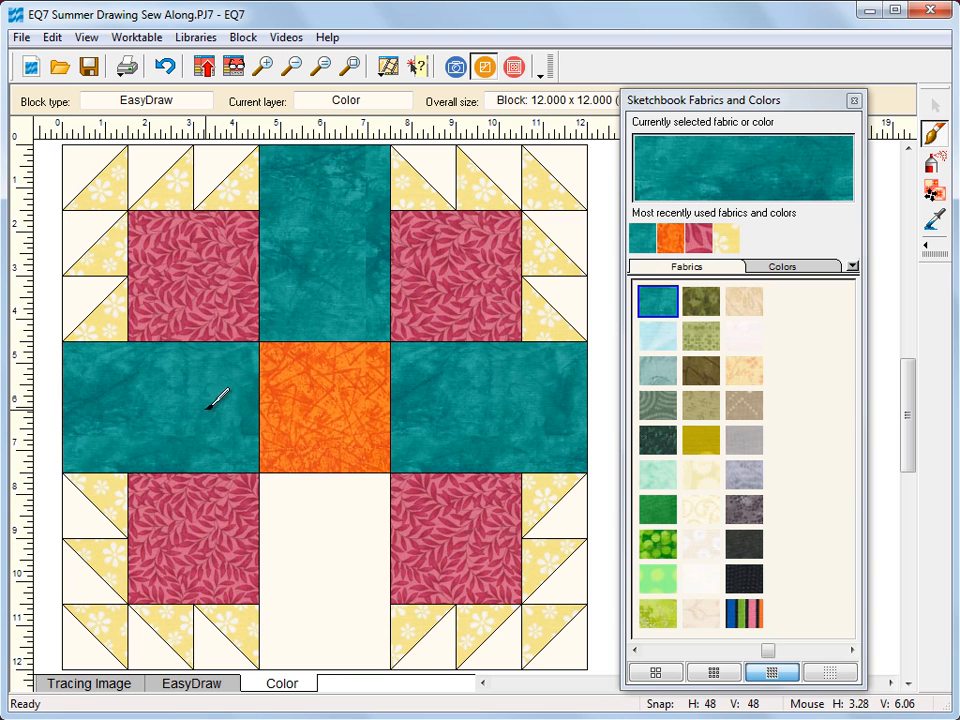
pyautogui.click(374, 530)
# Step: Spray all the background triangles at once with the cream scroll print fabric
pyautogui.click(707, 583)
pyautogui.click(707, 583)
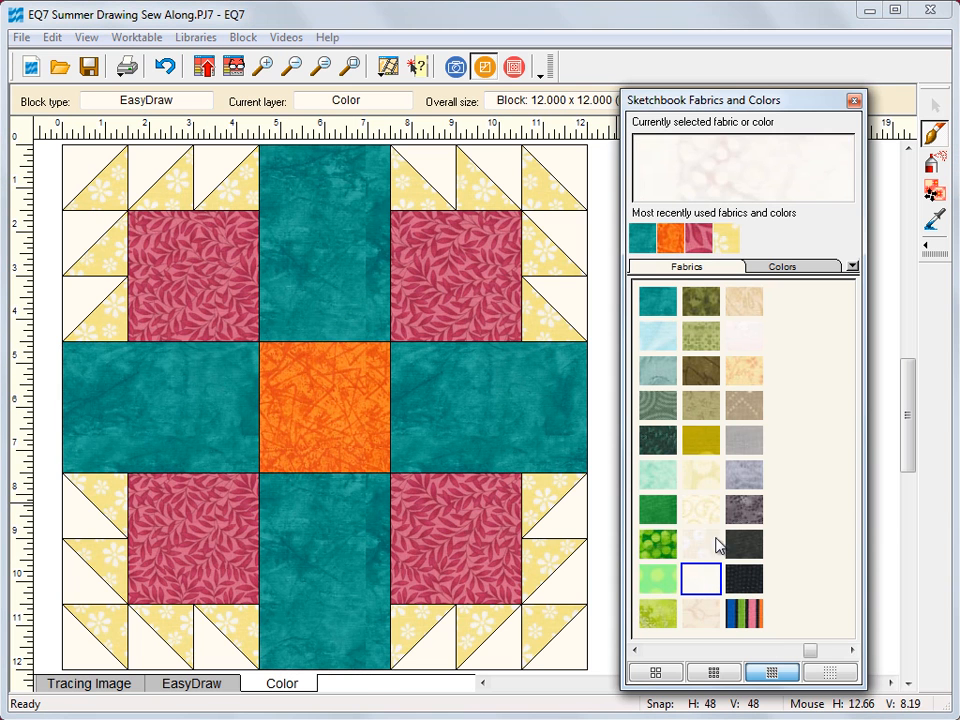
pyautogui.click(713, 510)
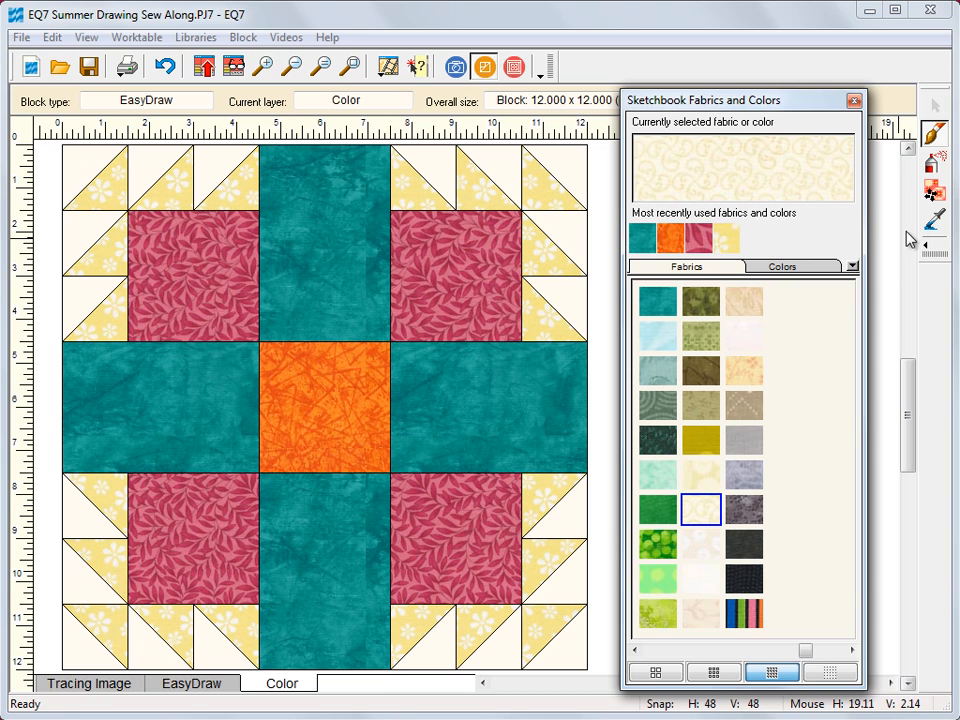
pyautogui.click(933, 162)
pyautogui.click(452, 170)
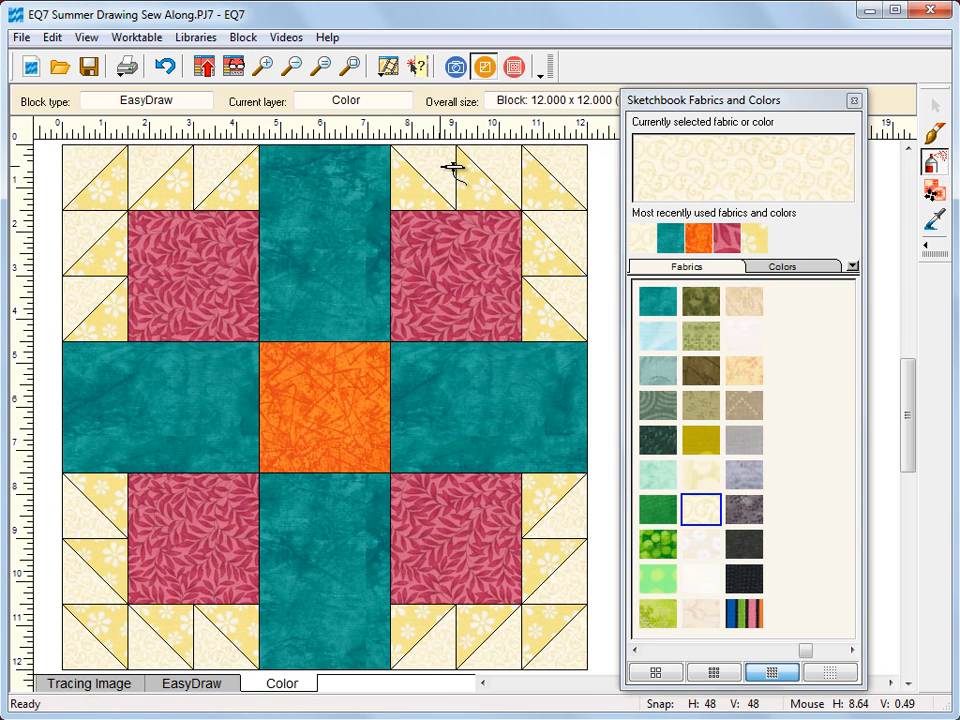
# Step: Recolor all the background triangles with the mottled white fabric and add the colored block to the Sketchbook
pyautogui.click(700, 578)
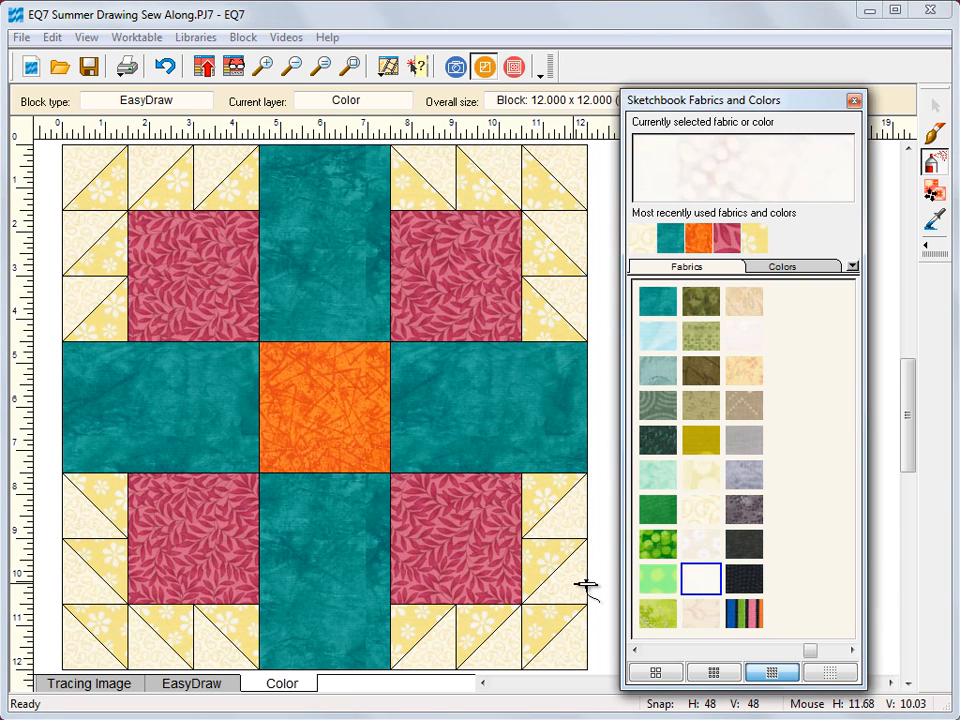
pyautogui.click(583, 590)
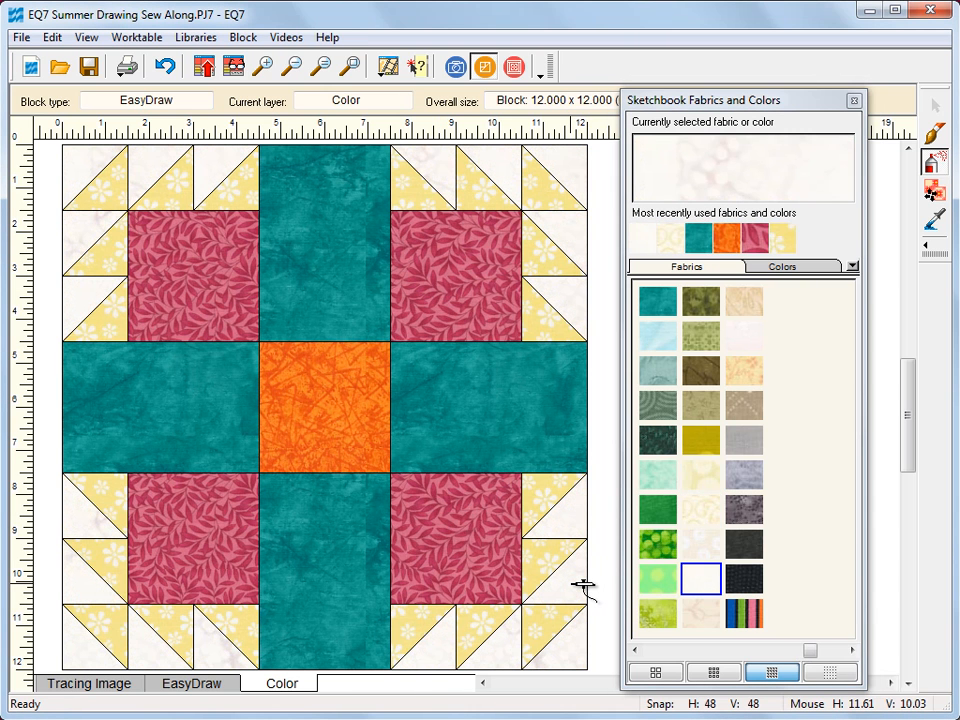
pyautogui.click(204, 66)
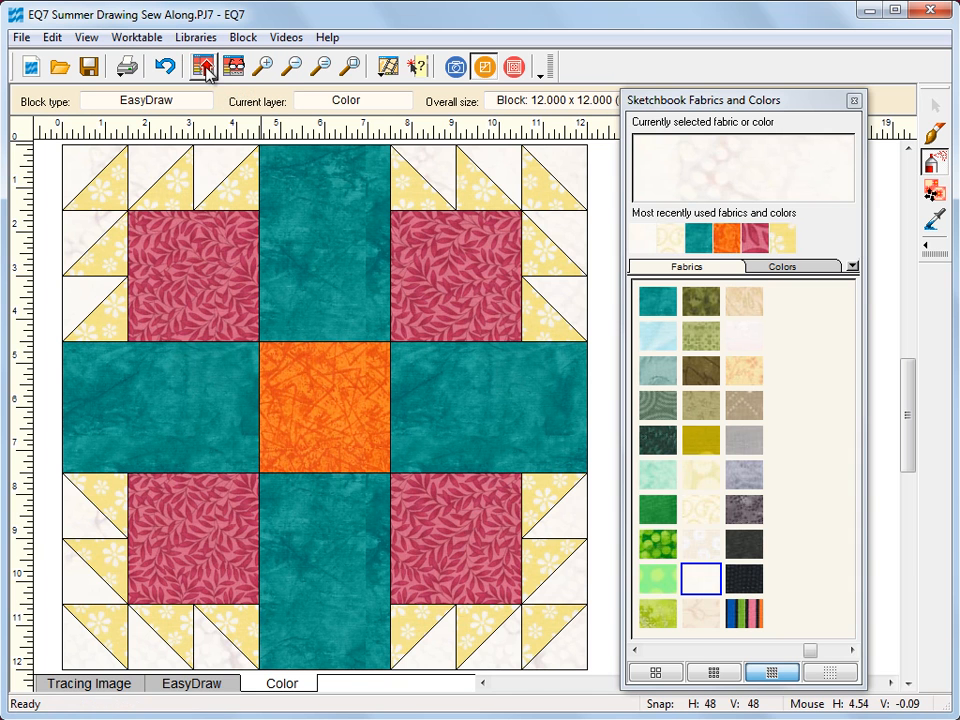
# Step: Open the notecard of the colored block in the Sketchbook and name it "EQ7 Summer Drawing: Block 1"
pyautogui.click(234, 70)
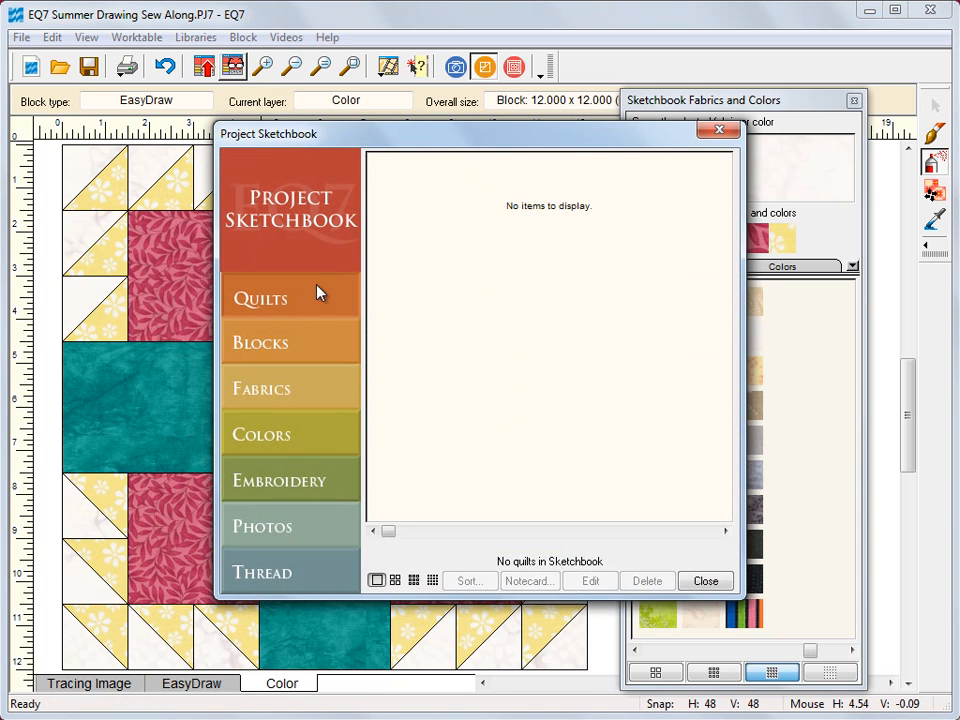
pyautogui.click(321, 346)
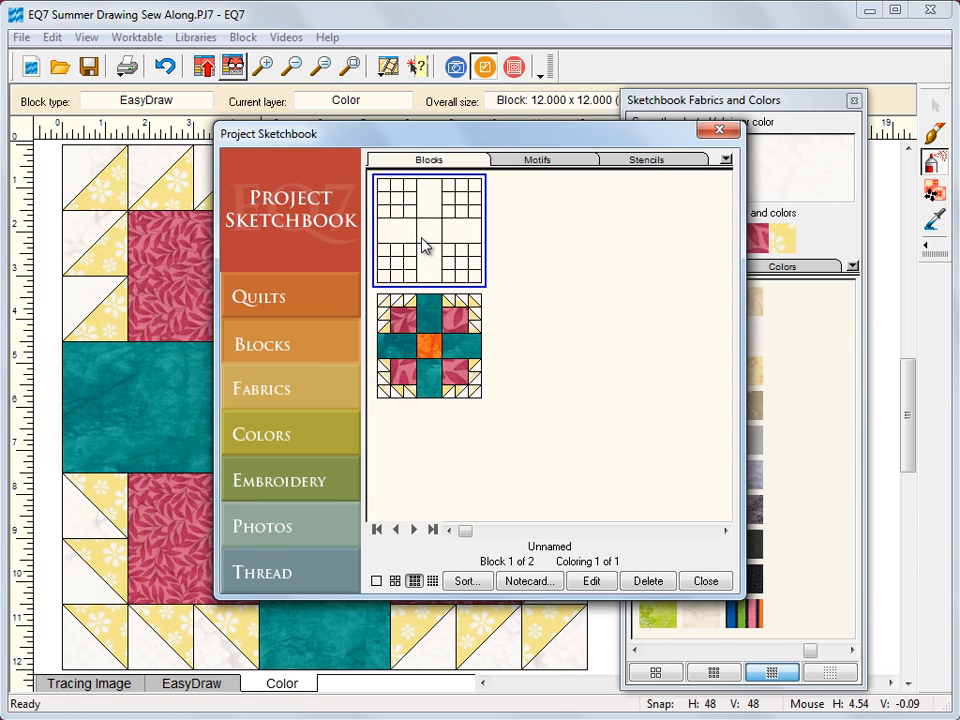
pyautogui.click(446, 342)
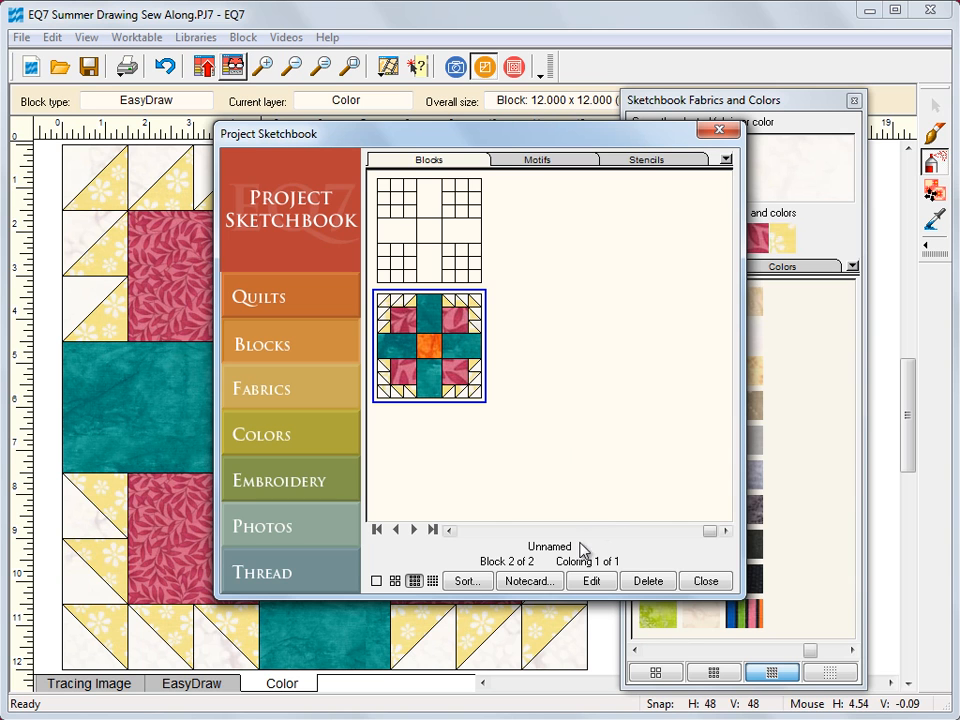
pyautogui.click(526, 581)
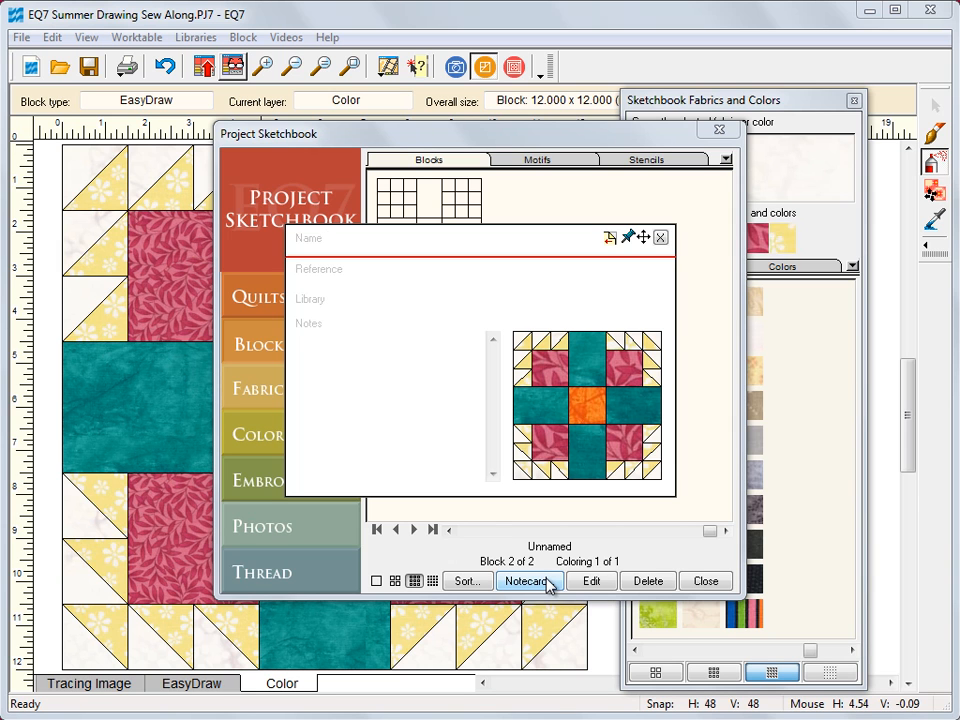
pyautogui.write('EQ7 Summer Drawing: Block 1')
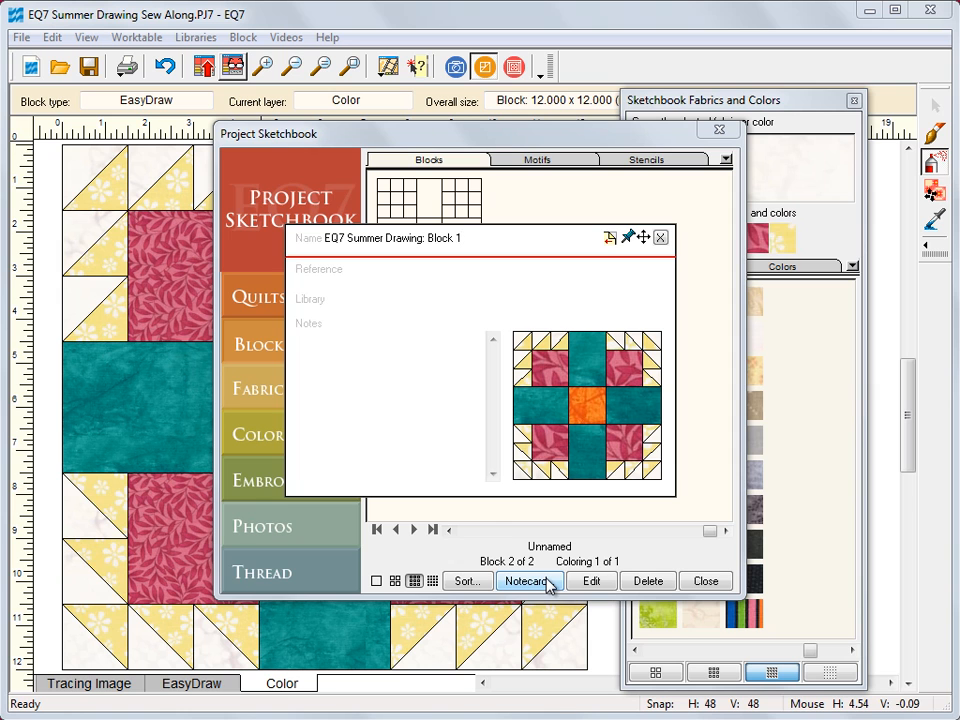
# Step: Enter the notes 12" x 12" and "Drawn on EasyDraw Worktable" on separate lines of the notecard and close the Sketchbook
pyautogui.press('Tab')
pyautogui.write('12" x 12"')
pyautogui.press('Return')
pyautogui.write('Drawn on EasyDraw')
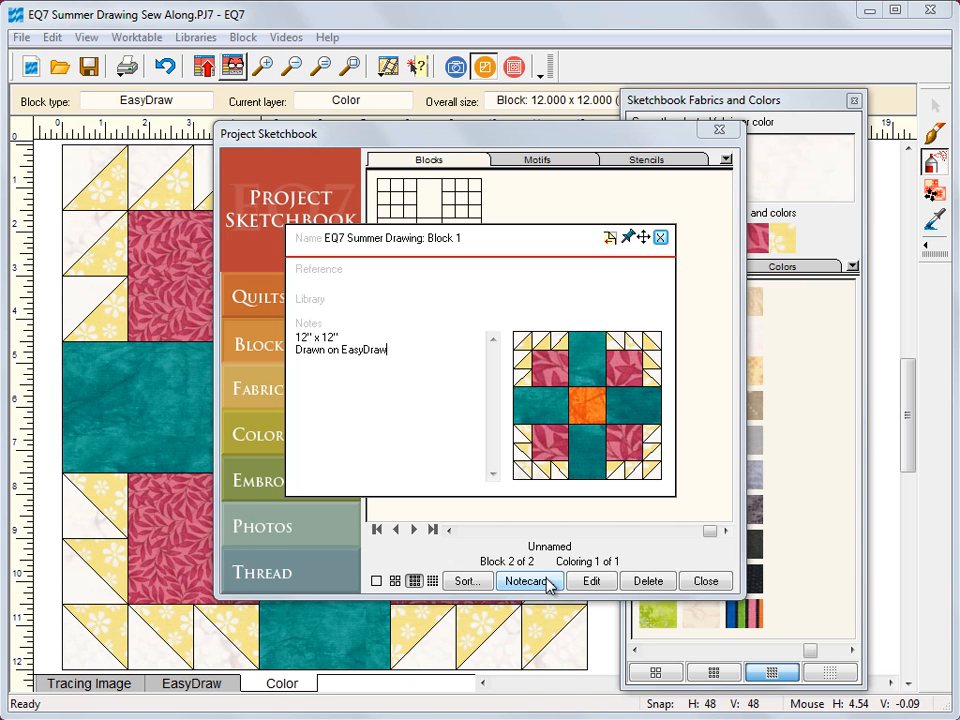
pyautogui.write(' Worktable')
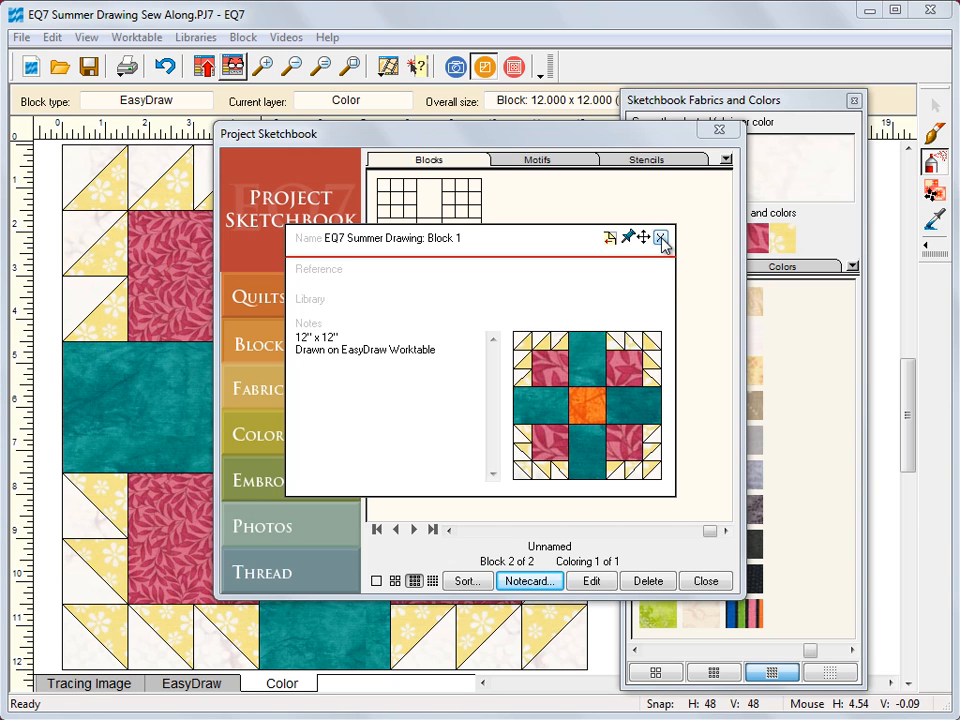
pyautogui.click(661, 239)
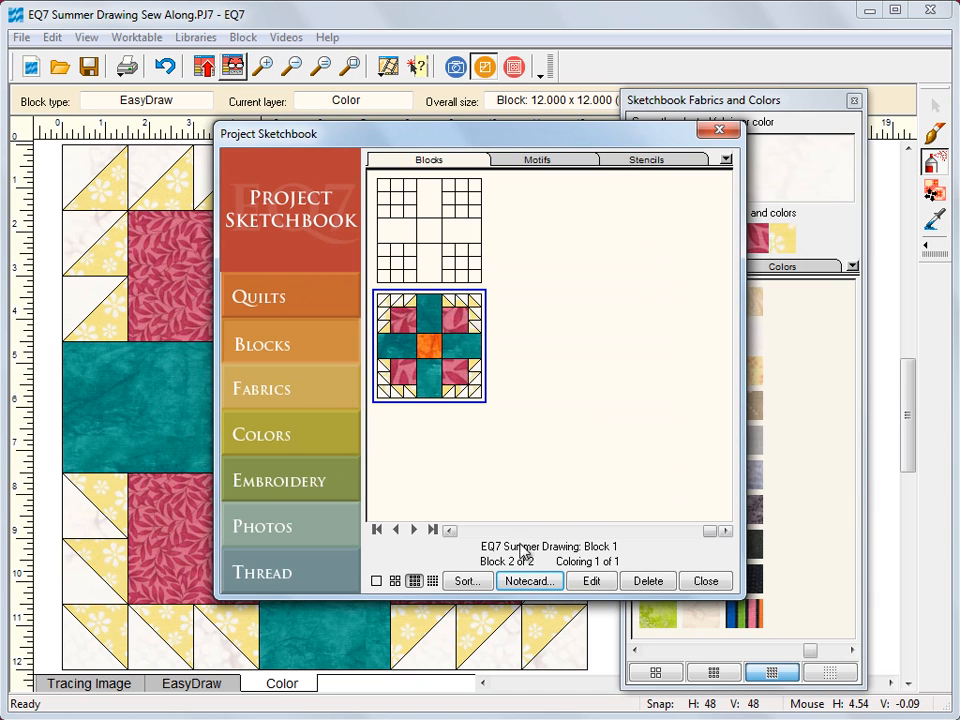
pyautogui.click(707, 583)
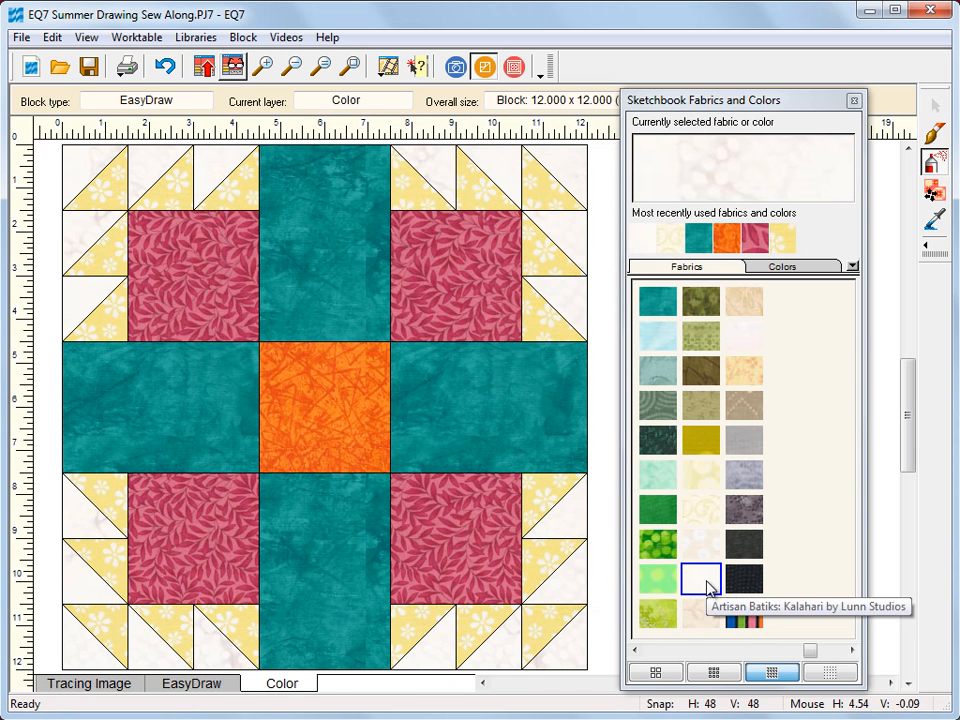
# Step: Set up a rotary cutting chart printout for the block with a finished size of 12 by 12 inches
pyautogui.click(129, 67)
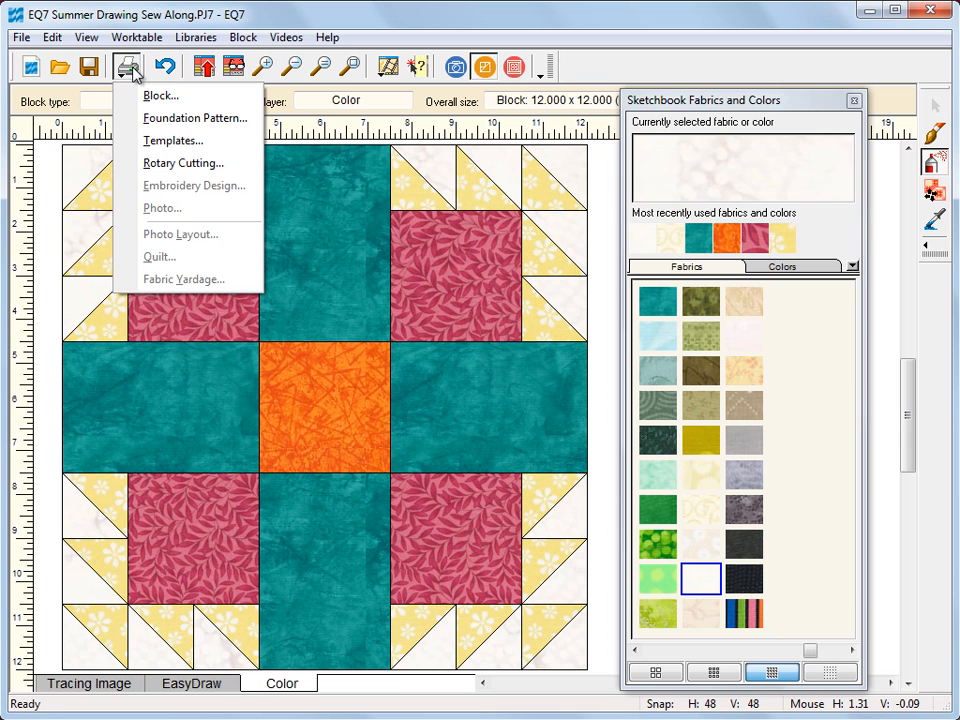
pyautogui.click(190, 164)
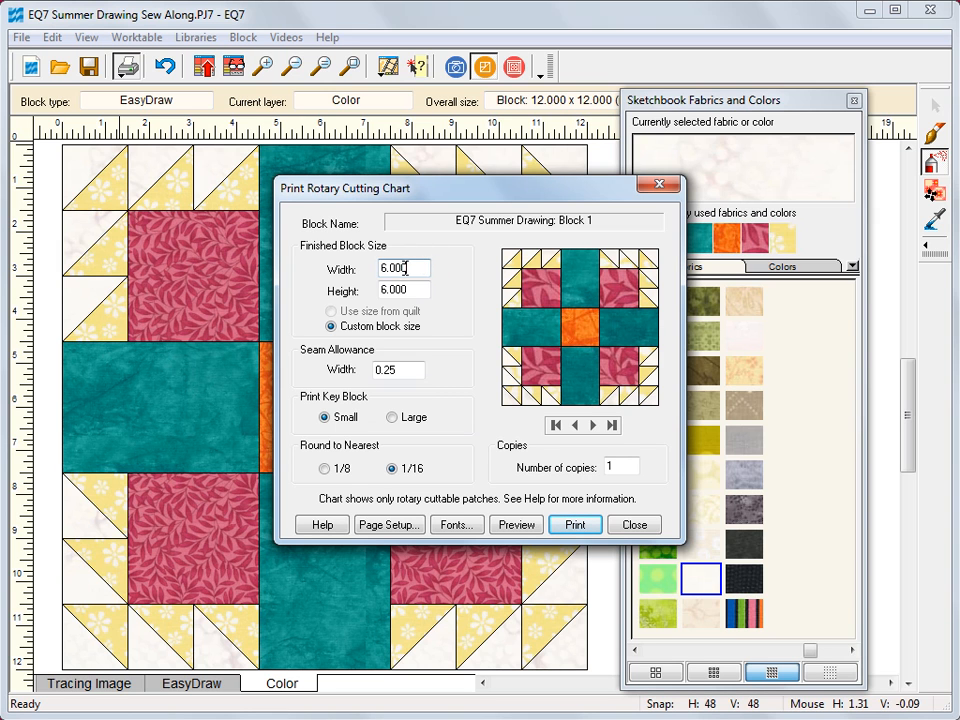
pyautogui.moveTo(422, 266); pyautogui.dragTo(313, 265)
pyautogui.write('12')
pyautogui.press('Tab')
pyautogui.write('12')
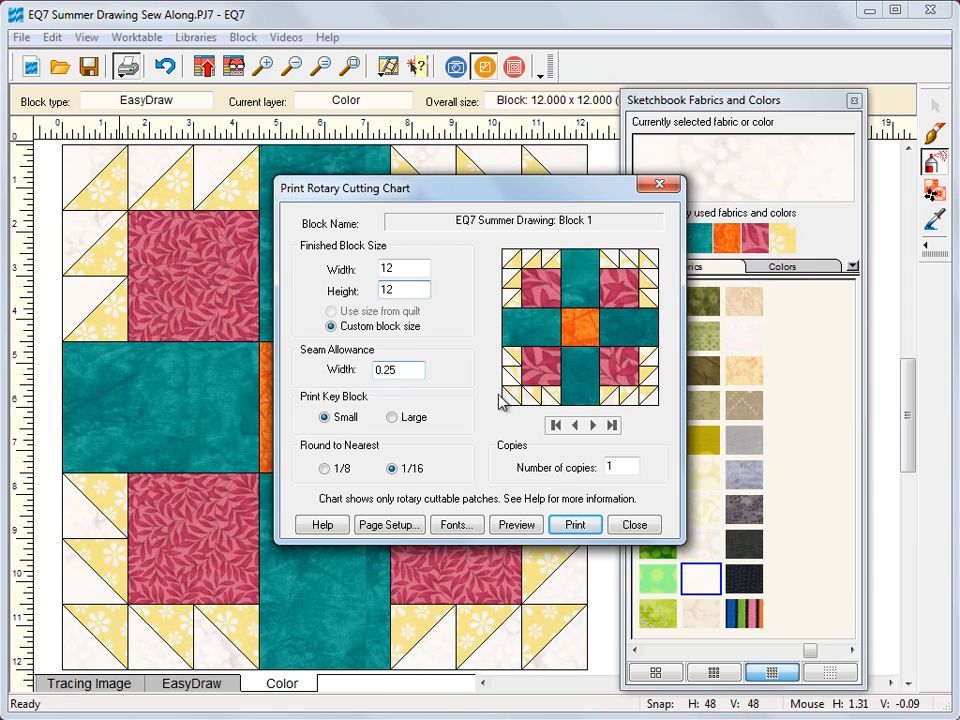
# Step: Preview the rotary cutting chart with its cutting diagrams and patch counts enlarged, close it without printing and save the project
pyautogui.click(514, 523)
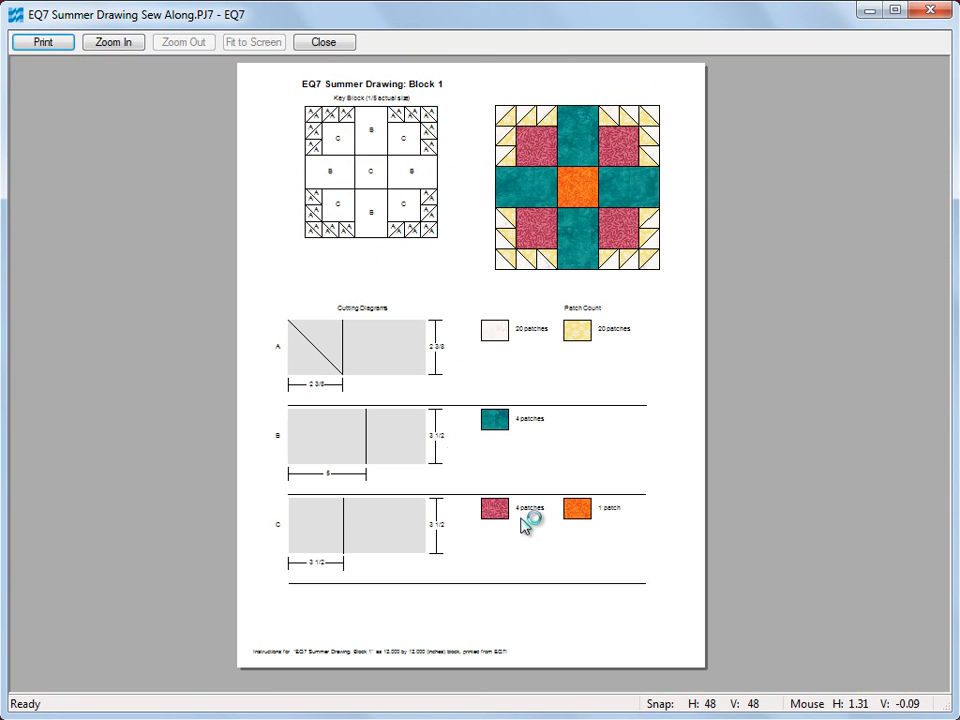
pyautogui.click(117, 46)
pyautogui.moveTo(241, 262); pyautogui.dragTo(692, 497)
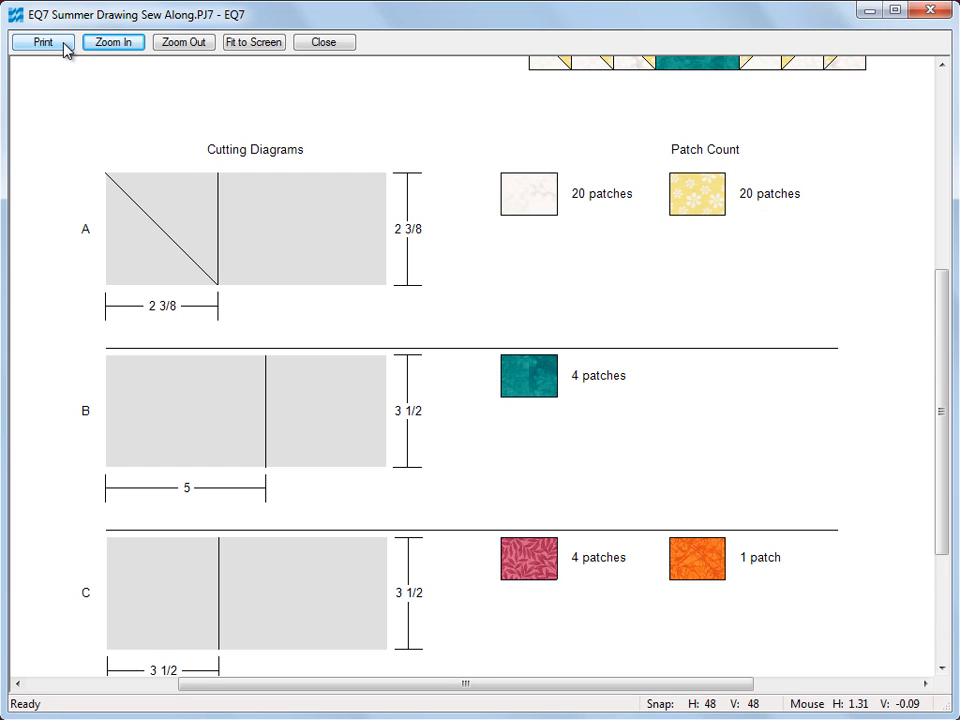
pyautogui.click(323, 42)
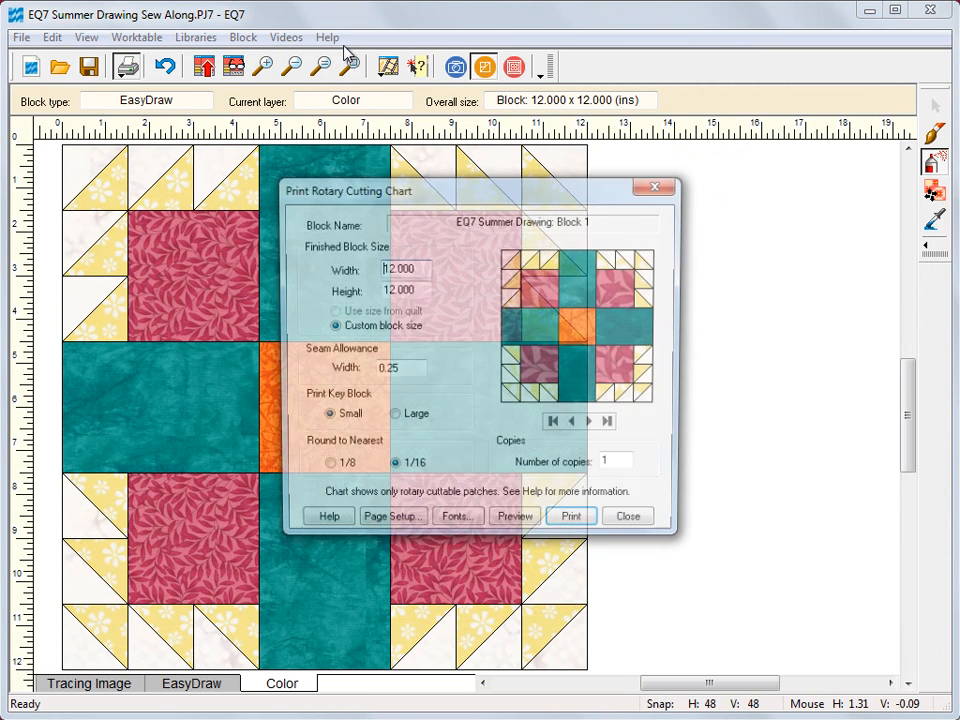
pyautogui.click(633, 525)
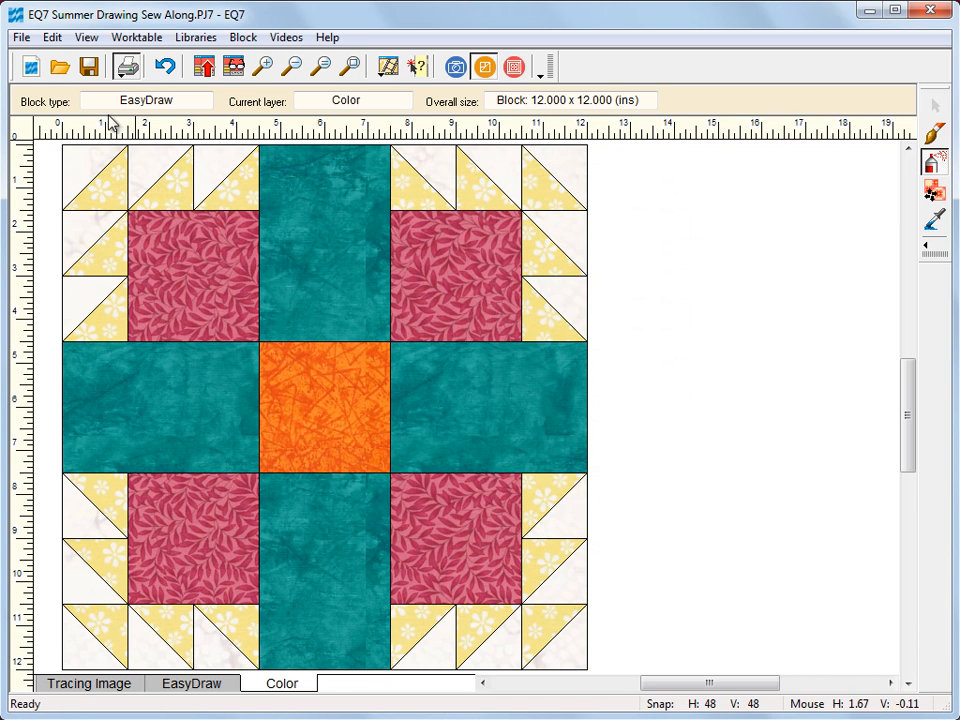
pyautogui.click(93, 70)
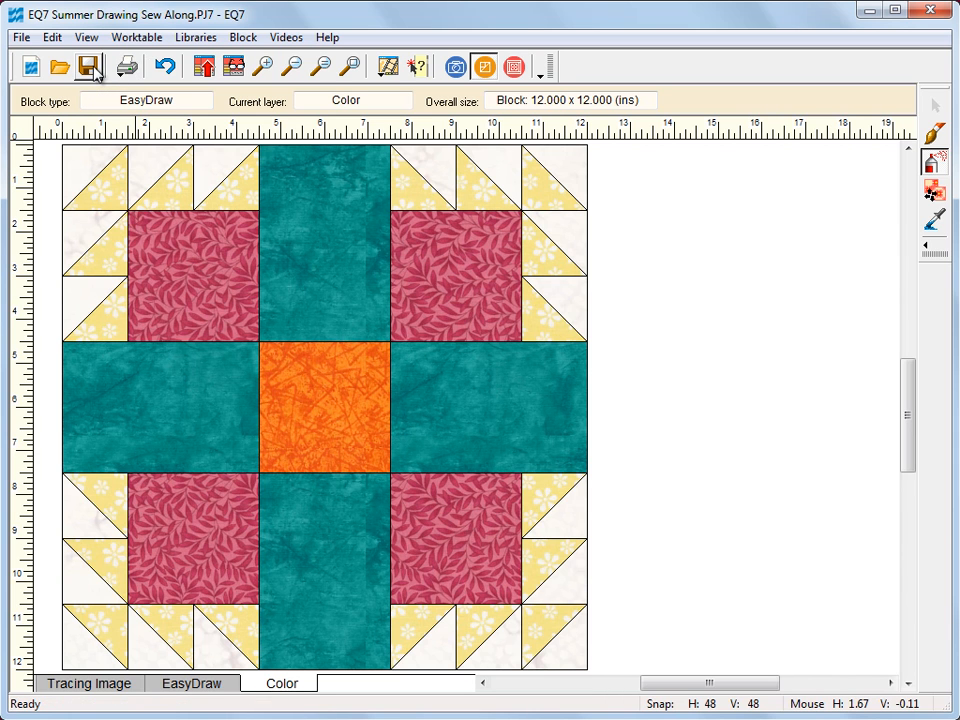